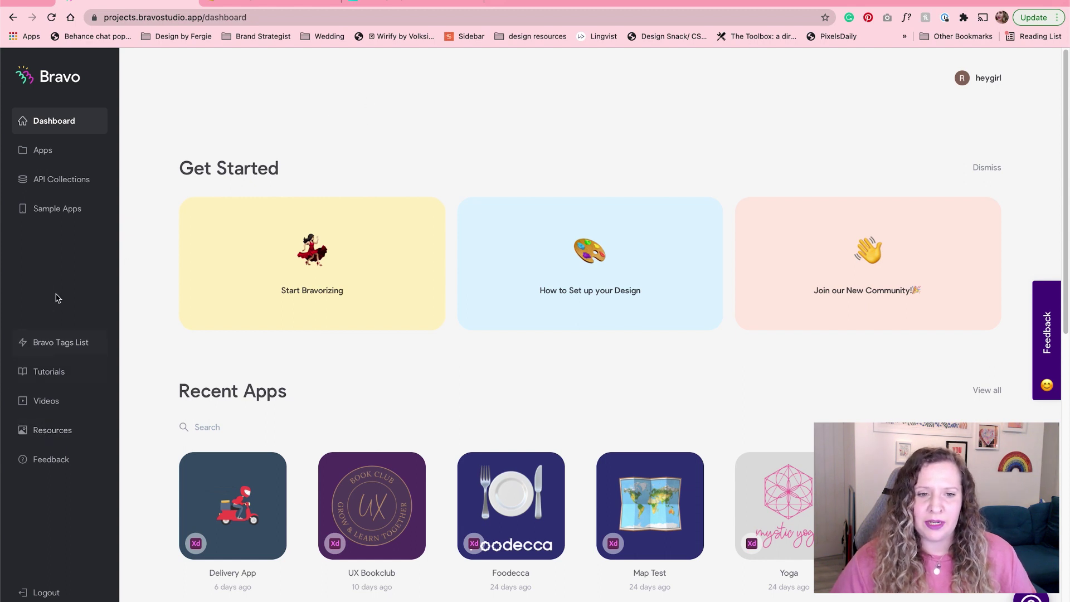
Step: Open the Bravo Tags List page from the Bravo Studio dashboard sidebar
left_click(83, 345)
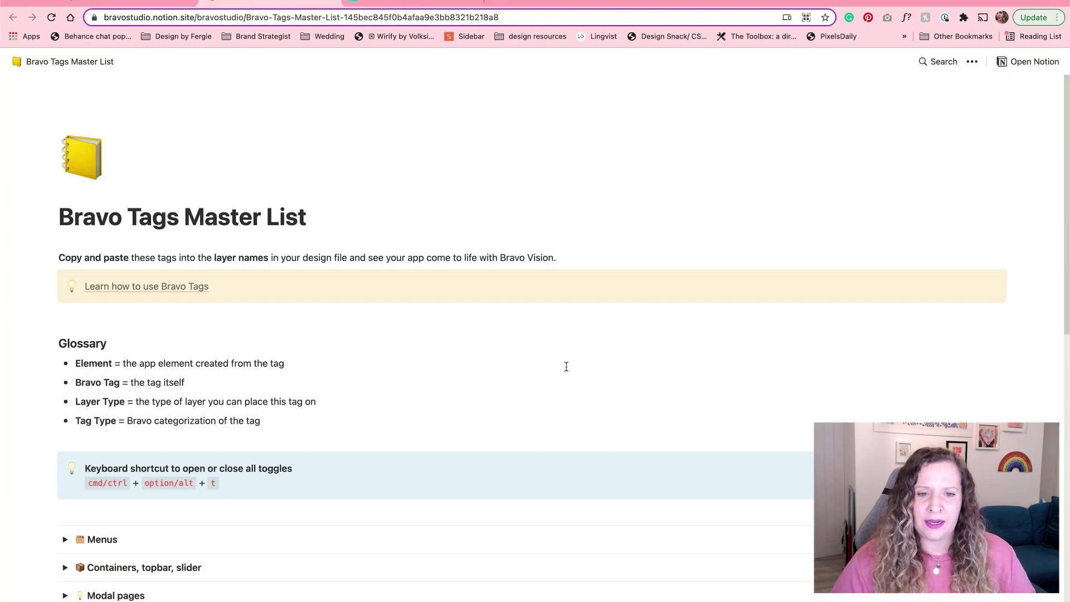
Step: Scroll down through the Bravo Tags Master List's glossary and tag categories
scroll(566, 367, "down", 5)
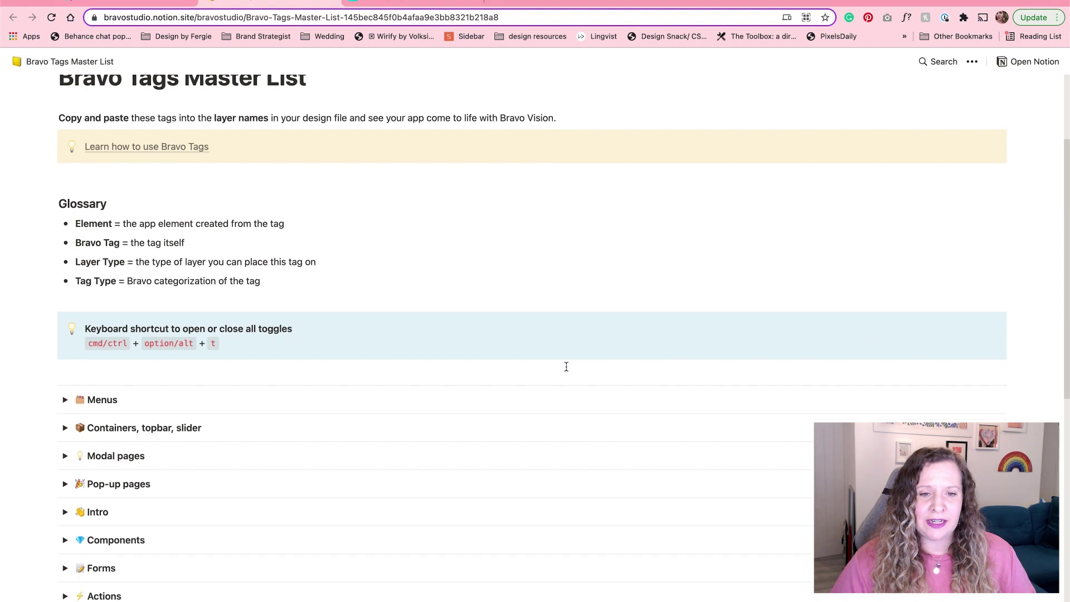
scroll(566, 367, "down", 10)
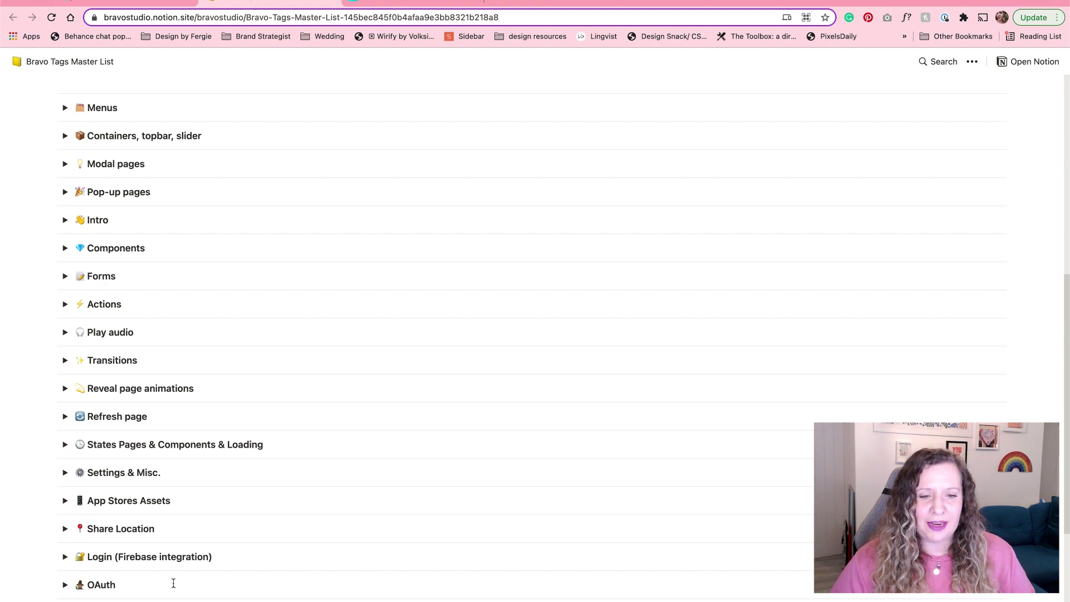
scroll(173, 582, "down", 1)
scroll(173, 583, "down", 1)
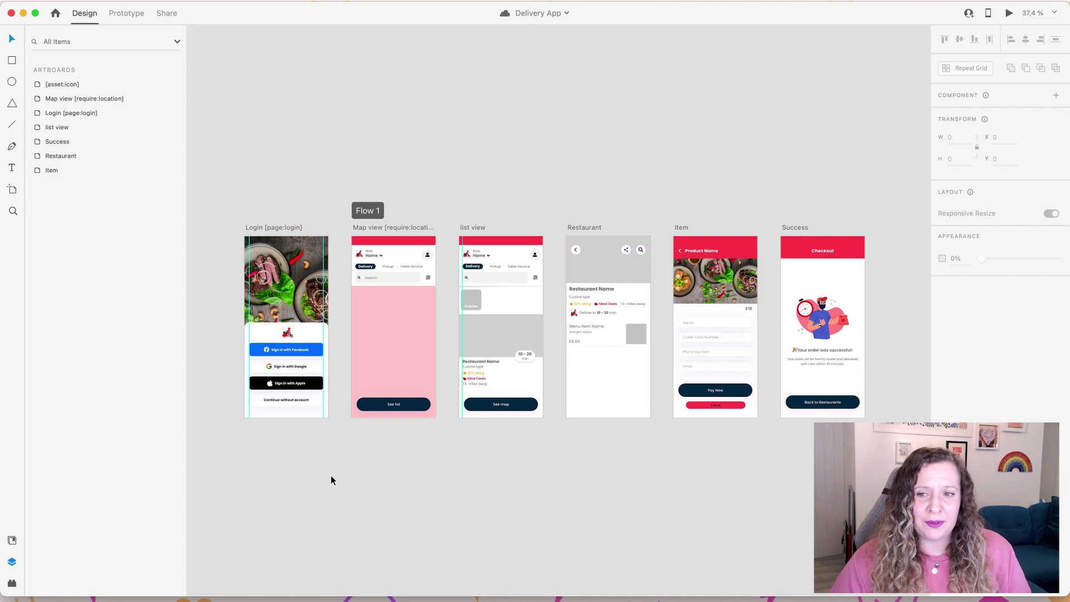
Step: Zoom and pan across the seven Delivery App artboards, settling close on Login [page:login]
scroll(271, 381, "up", 3)
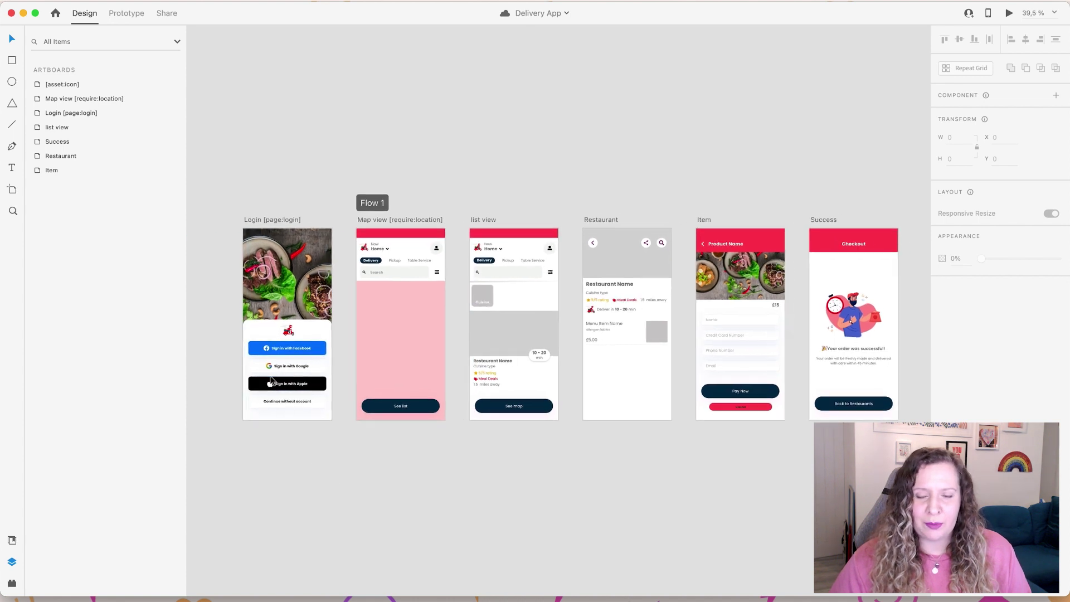
scroll(271, 381, "up", 1)
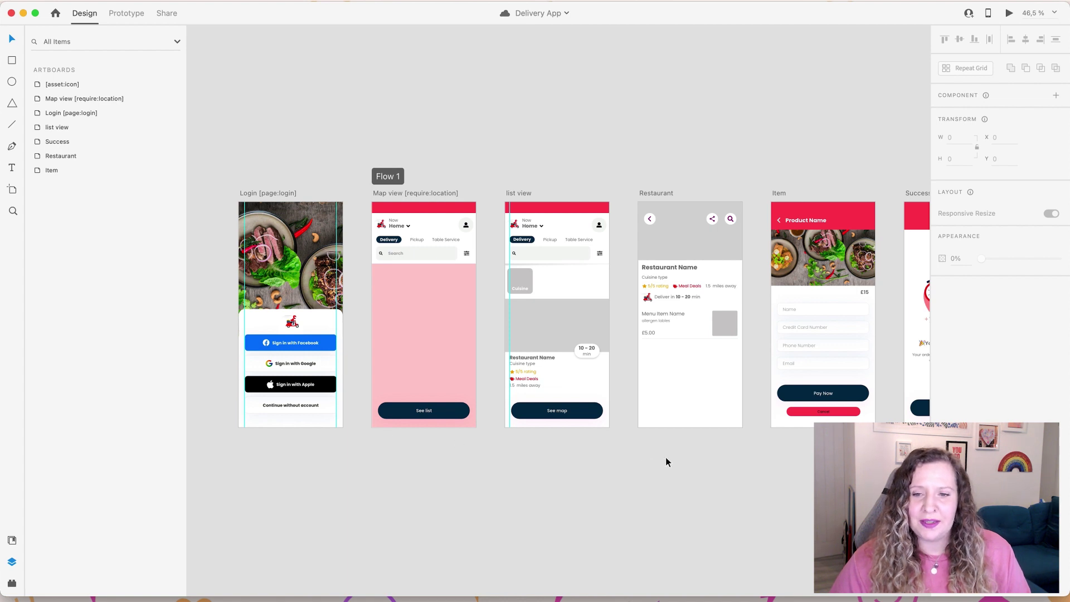
scroll(666, 457, "right", 5)
scroll(665, 457, "right", 2)
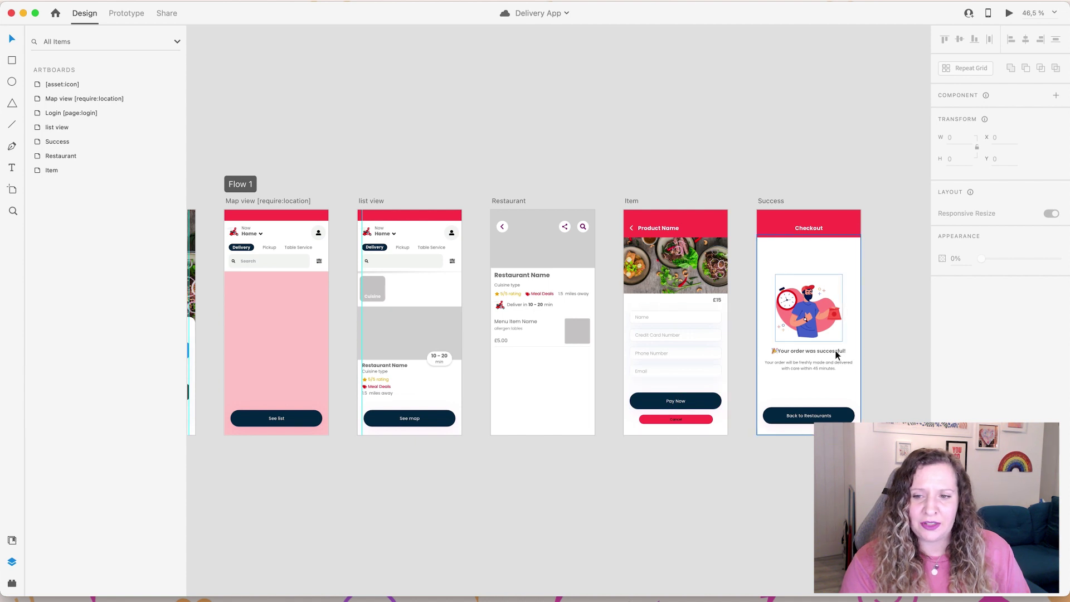
scroll(761, 465, "left", 5)
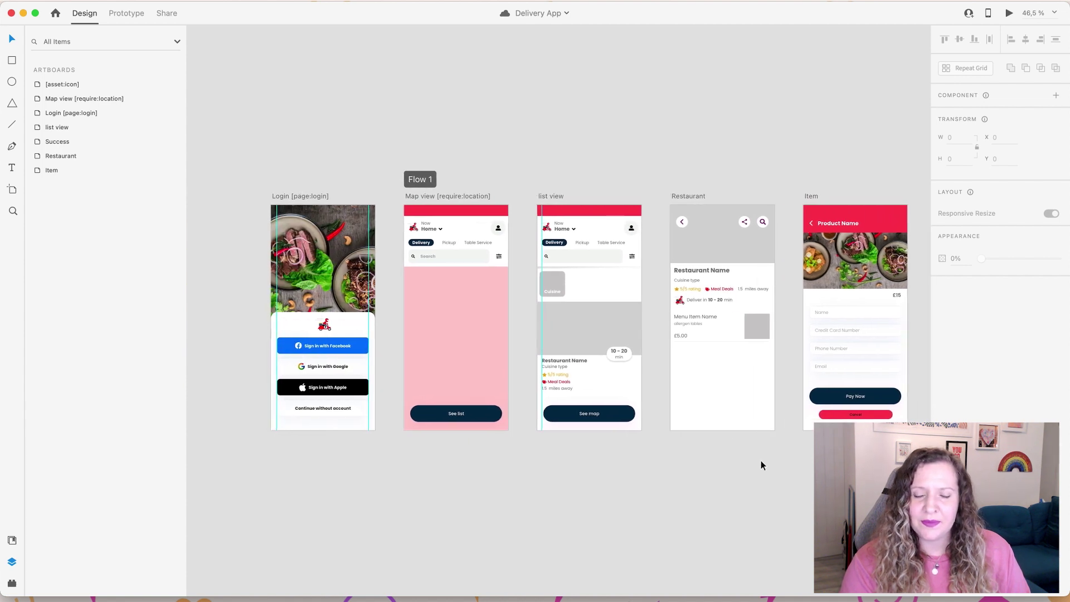
scroll(761, 461, "left", 3)
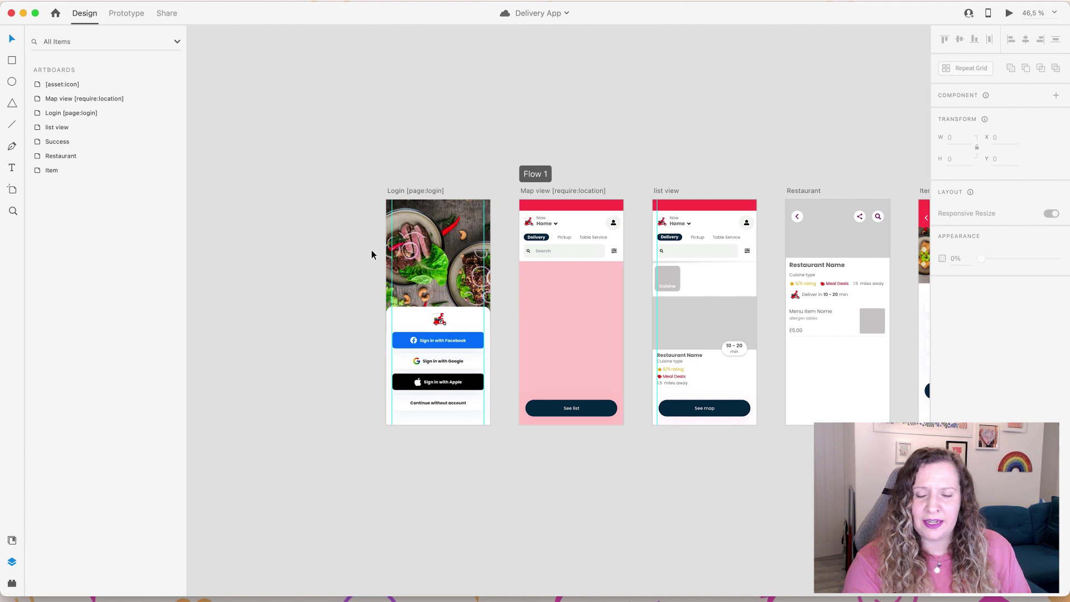
scroll(372, 250, "up", 6)
scroll(369, 259, "down", 2)
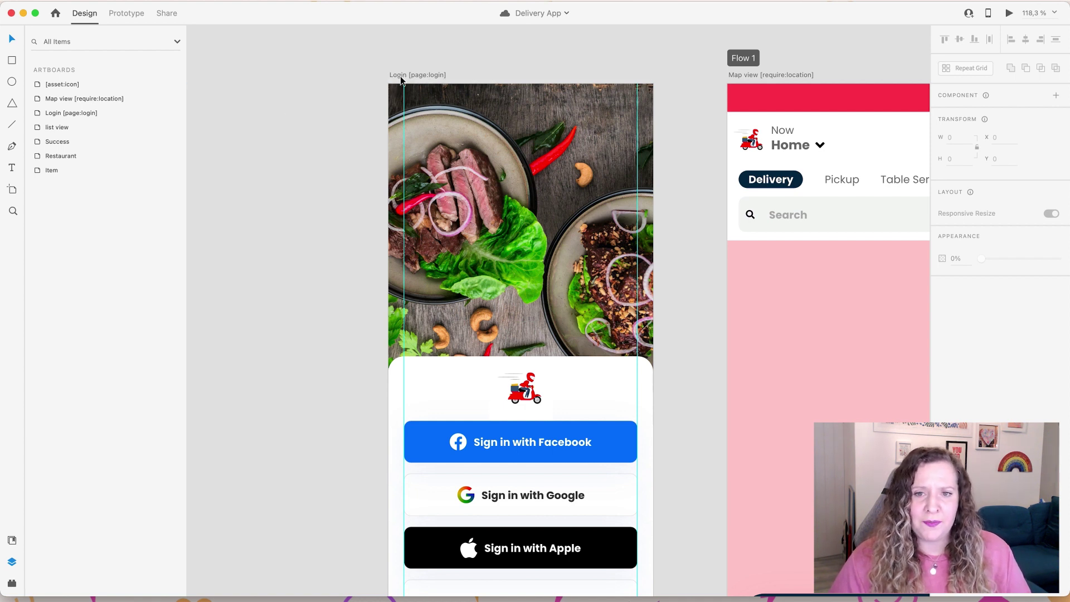
Step: Select the Login artboard, expand its Log in group, and widen the Layers panel
left_click(399, 79)
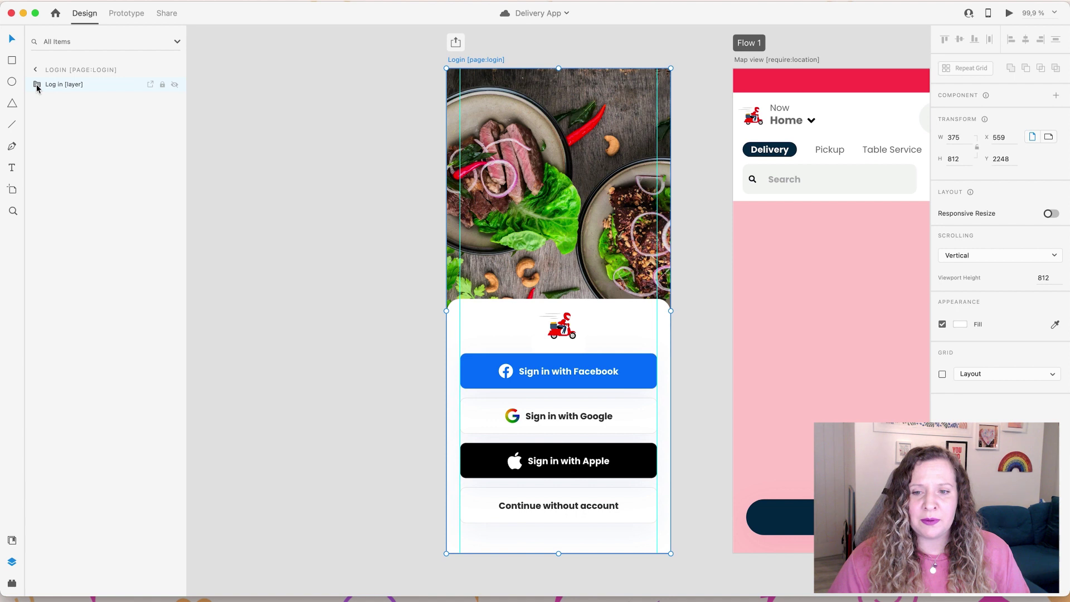
left_click(37, 85)
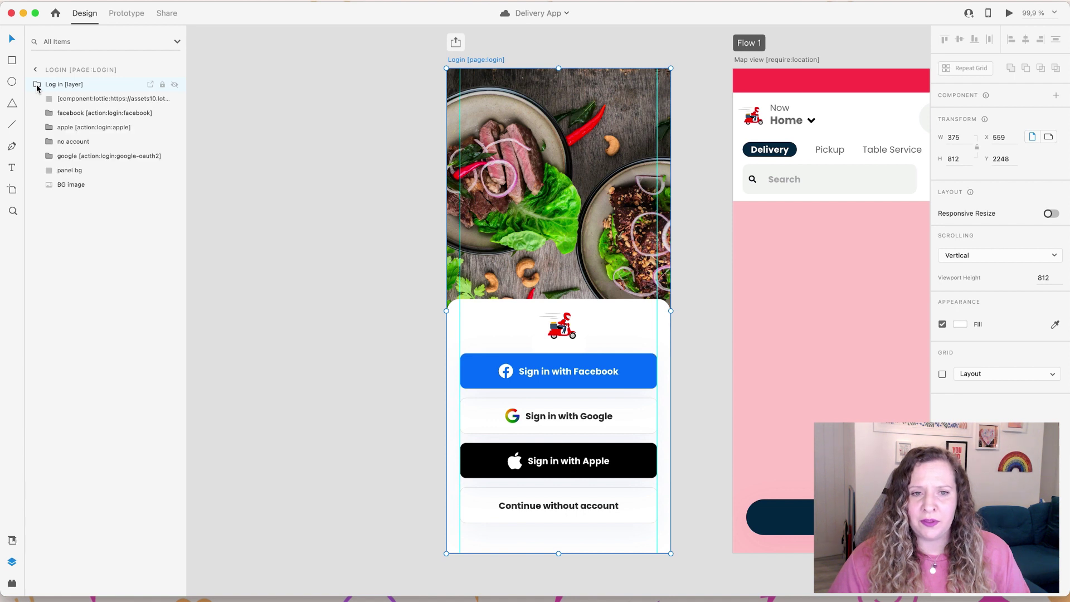
left_click_drag(185, 128, 332, 127)
left_click_drag(485, 246, 342, 258)
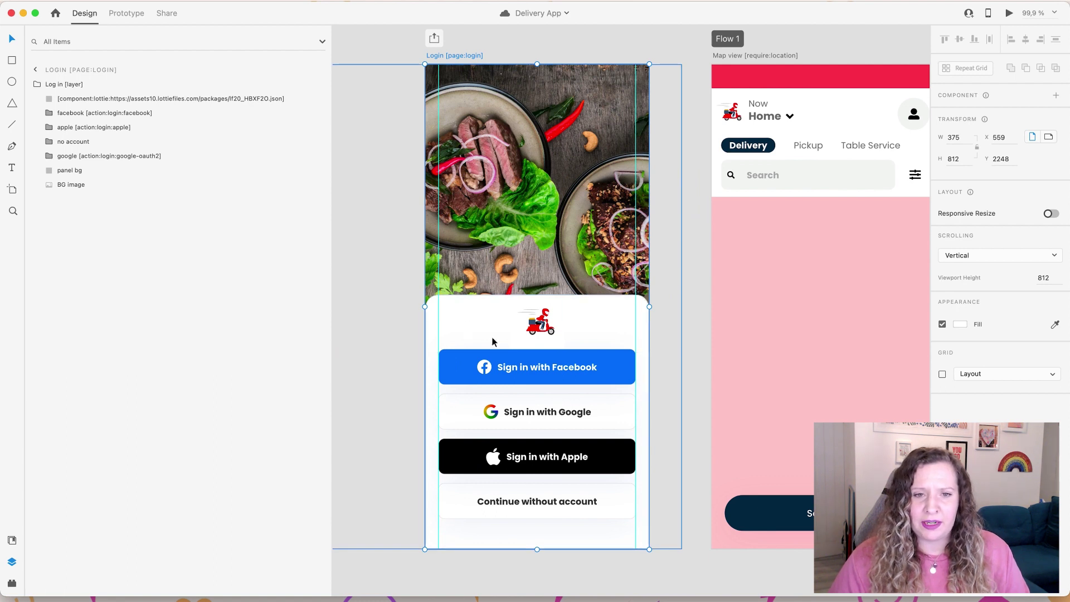
Step: Select the Facebook, Apple and Google [action:login] buttons and the Lottie component
left_click(530, 377)
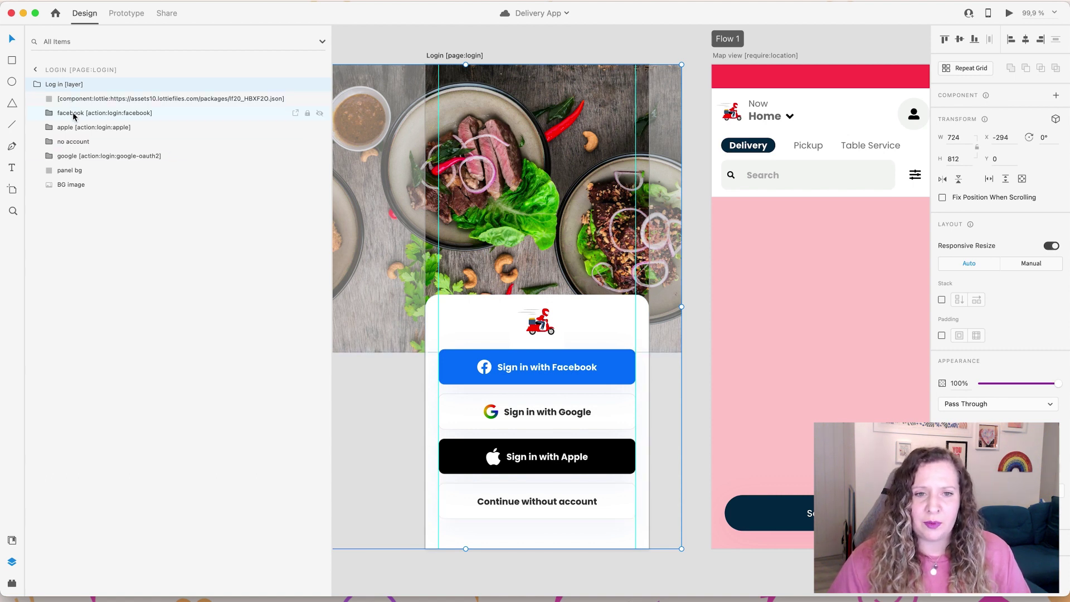
left_click(112, 113)
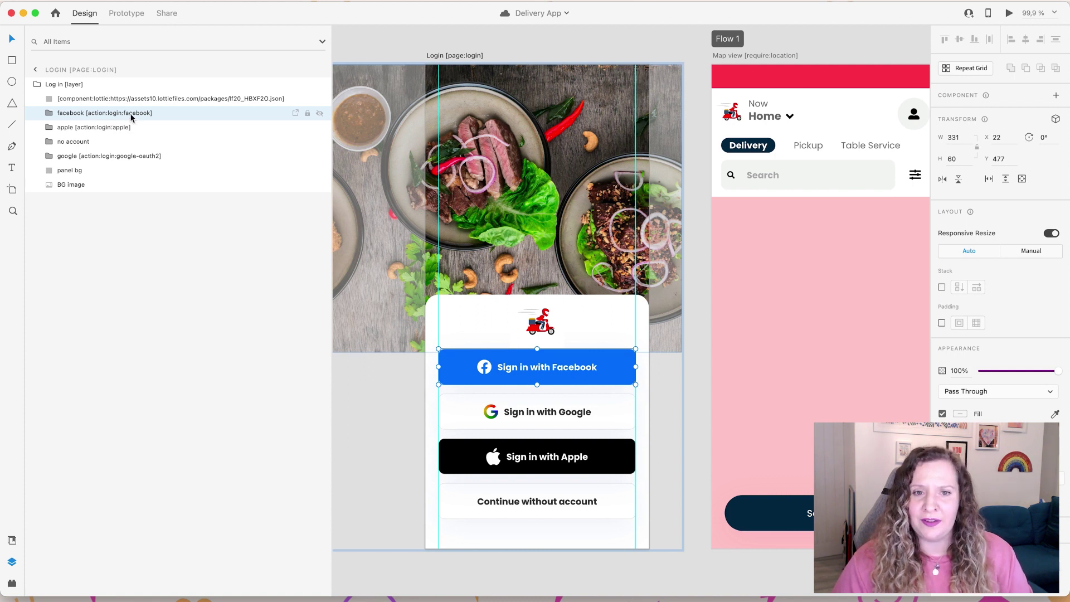
left_click(142, 130)
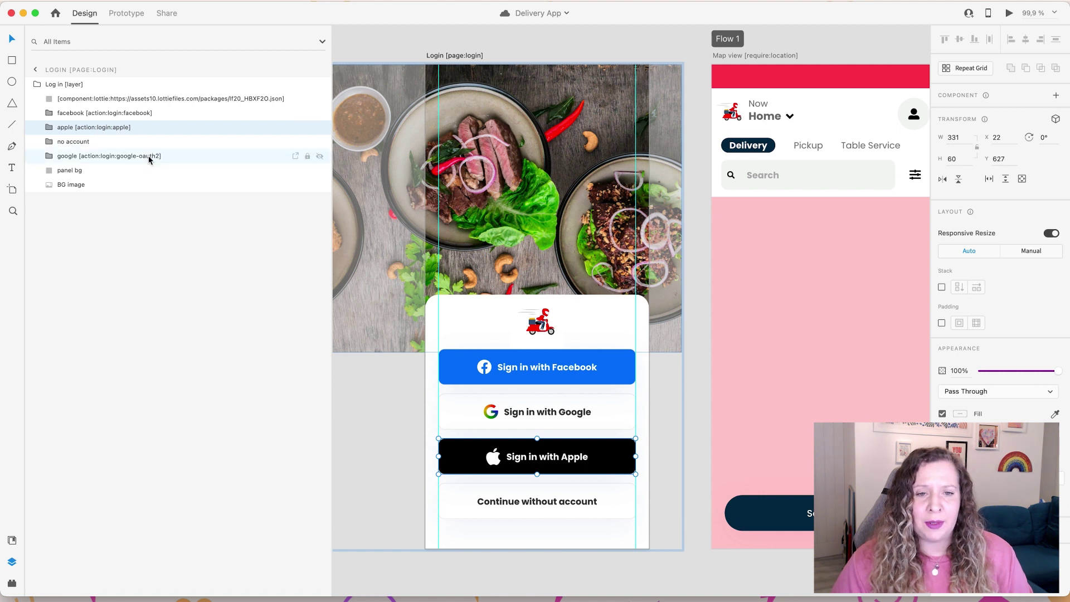
left_click(164, 158)
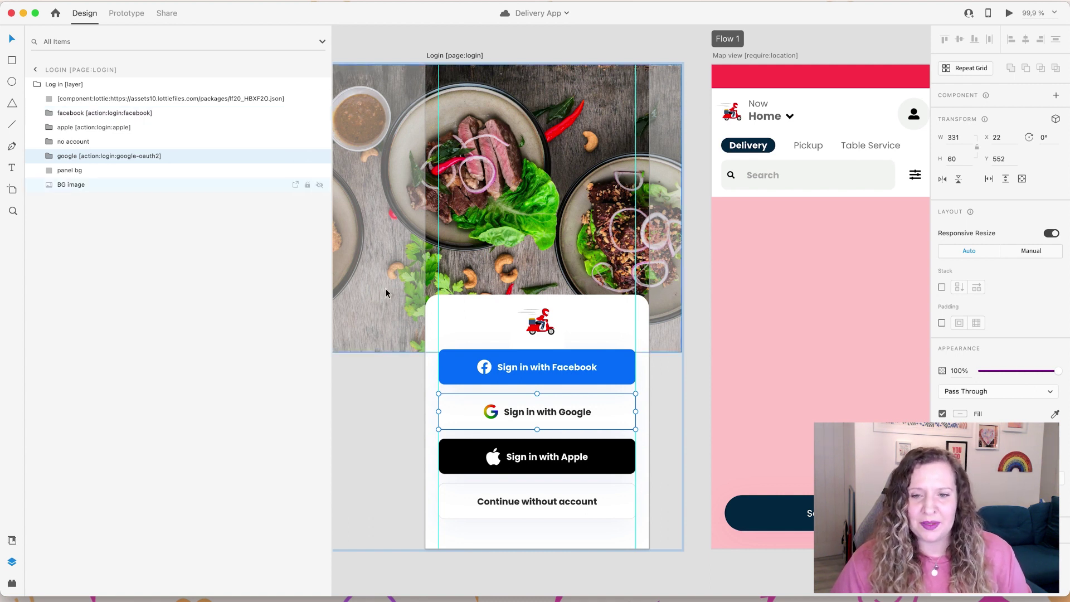
left_click(538, 316)
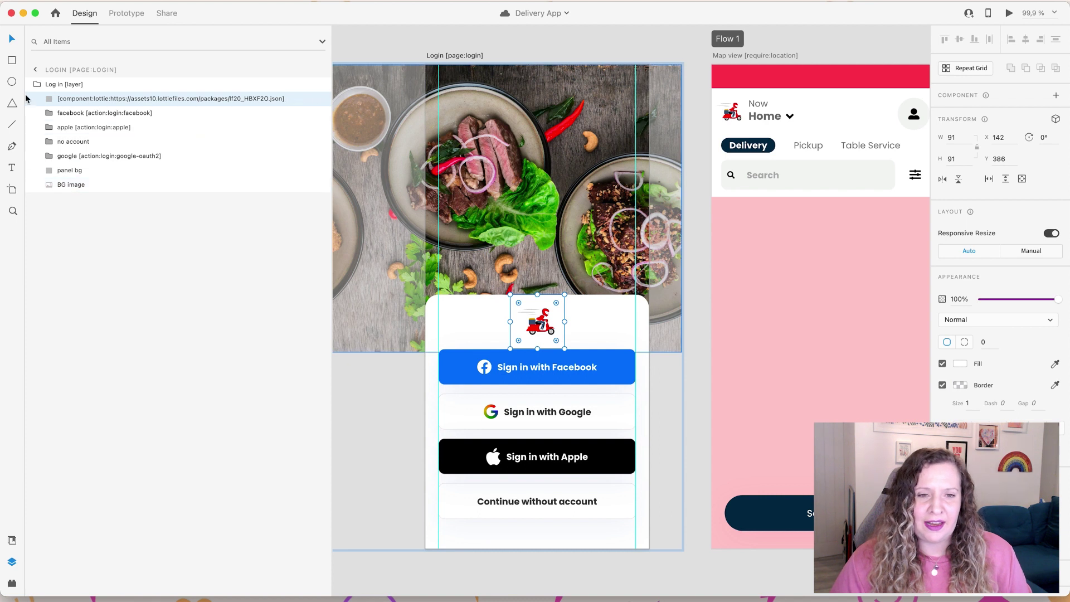
Step: Read the Login Lottie layer's full [component:lottie:…] tag unchanged, then switch to LottieFiles
double_click(64, 102)
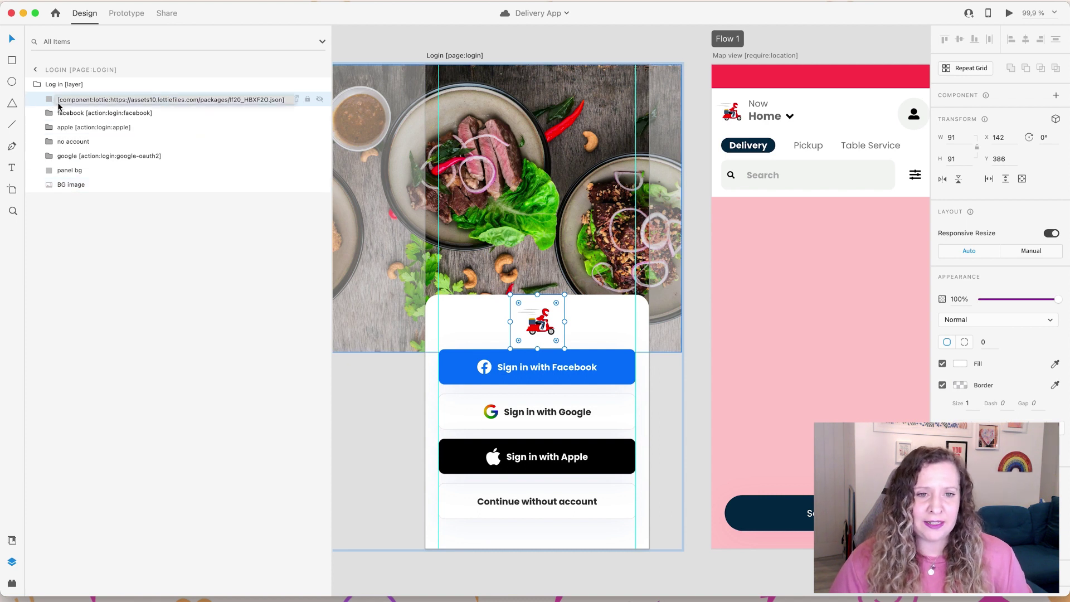
key("Return")
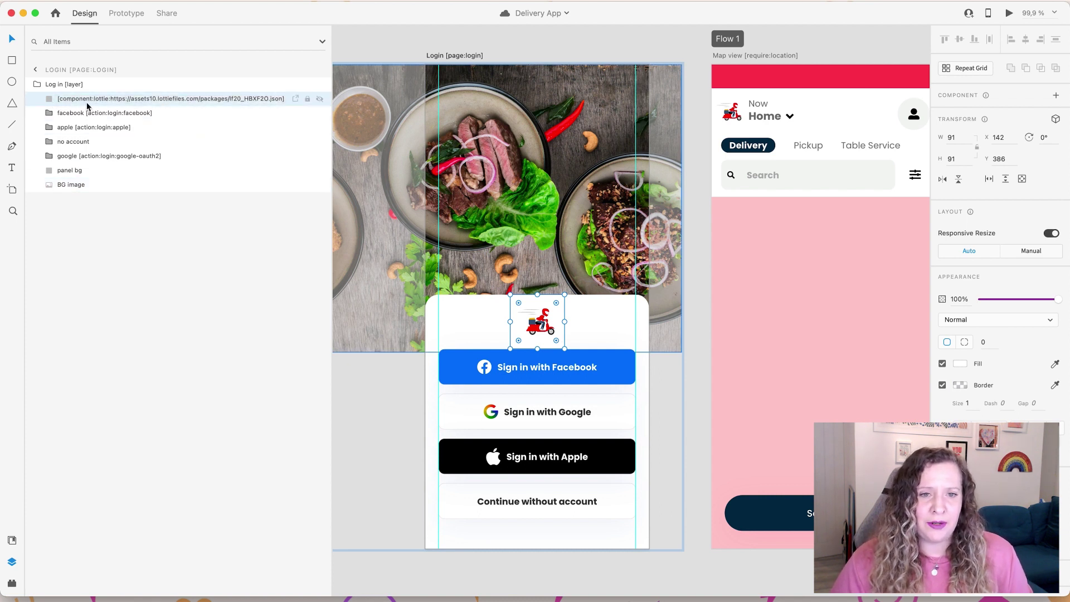
double_click(119, 105)
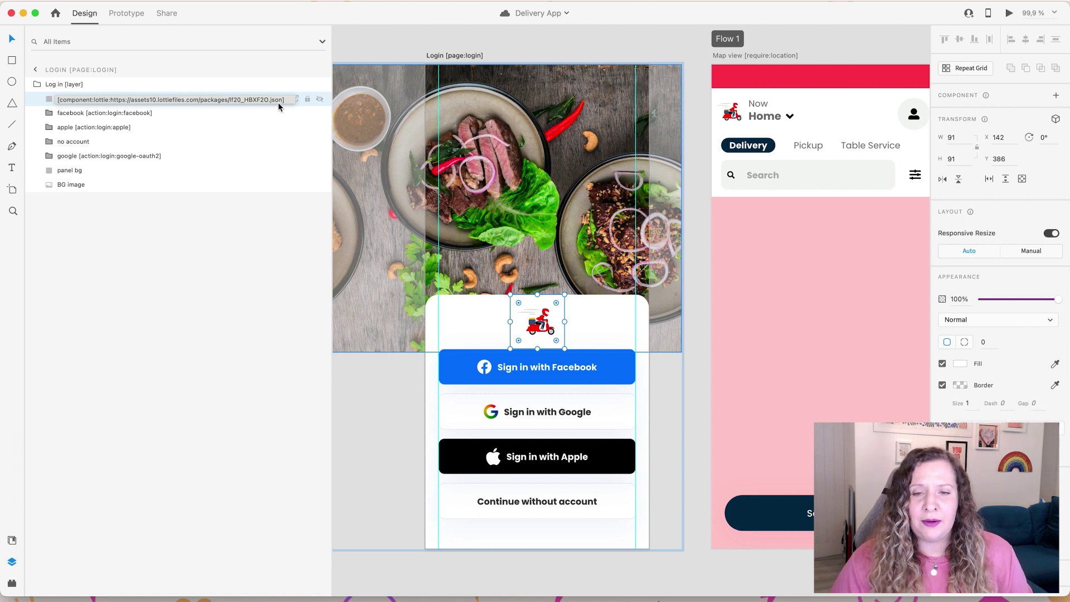
key("Return")
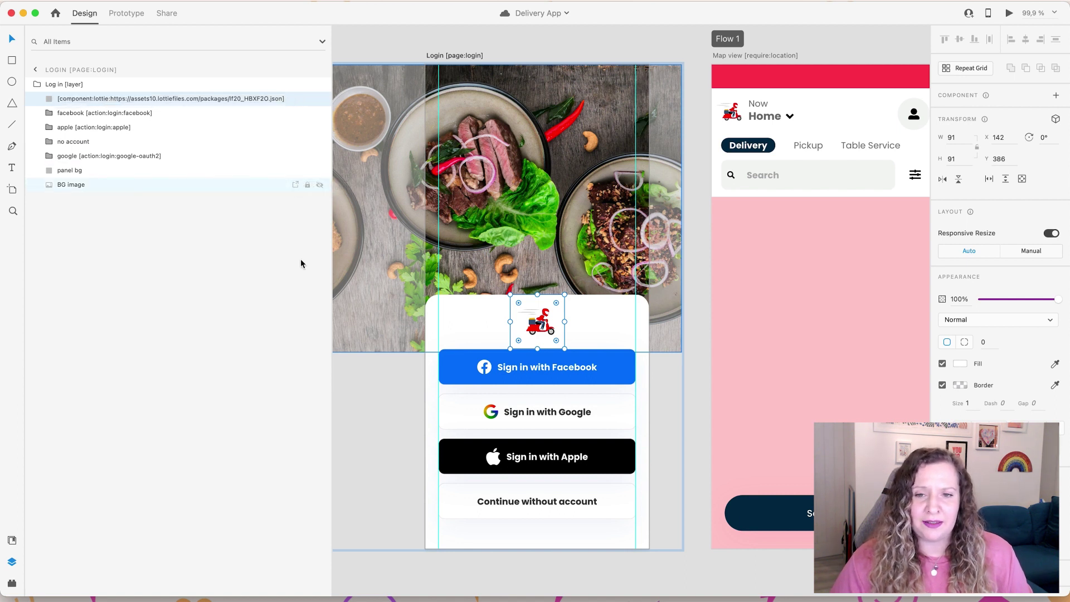
key("super+Tab")
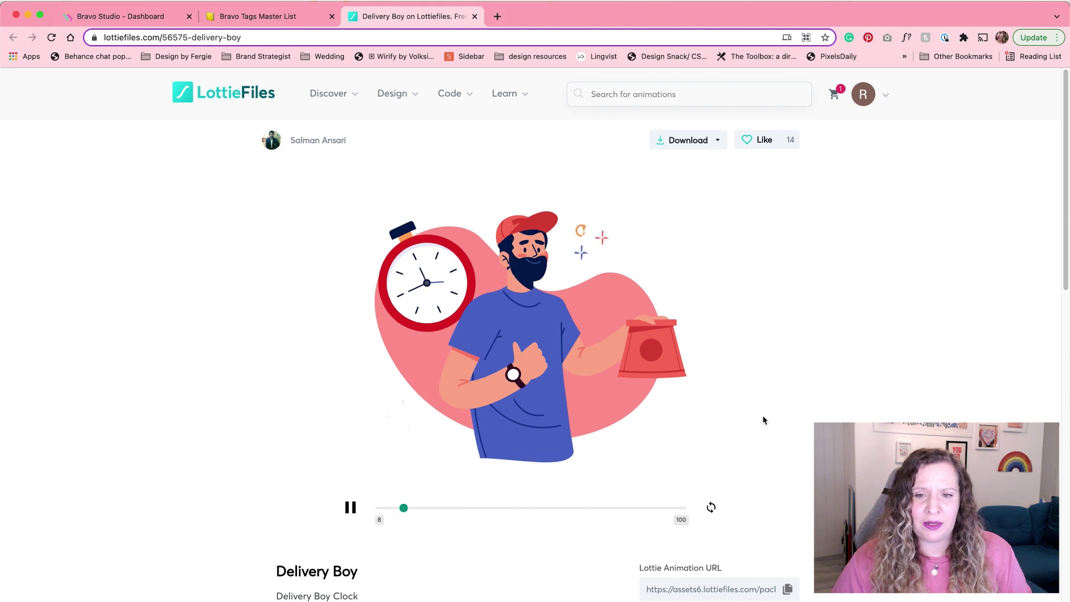
Step: Copy the Delivery Boy animation's Lottie Animation URL and return to Adobe XD
scroll(800, 461, "down", 1)
scroll(801, 462, "down", 3)
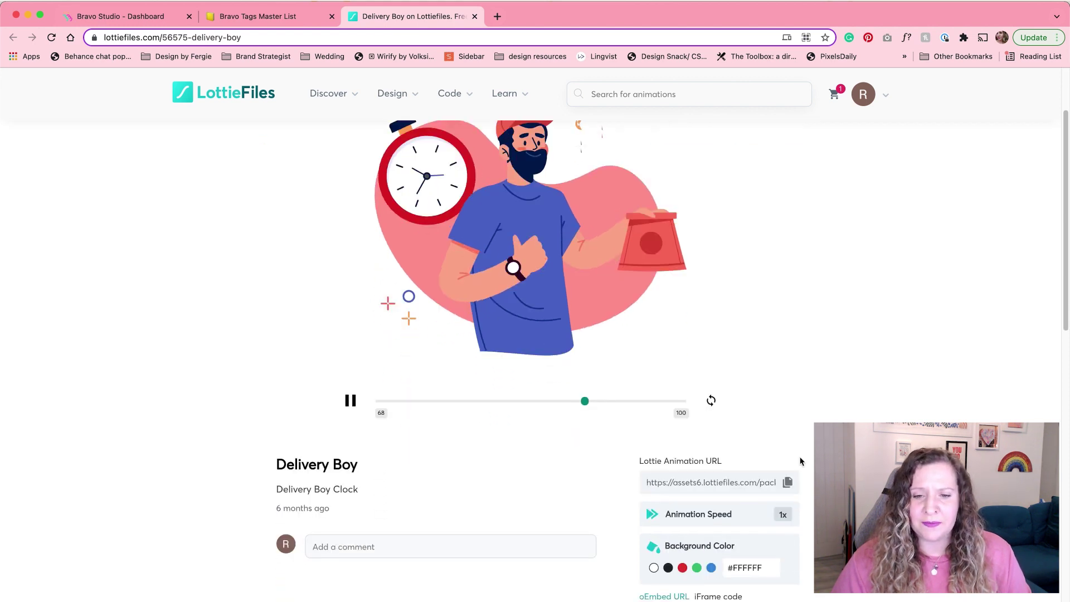
scroll(800, 461, "down", 1)
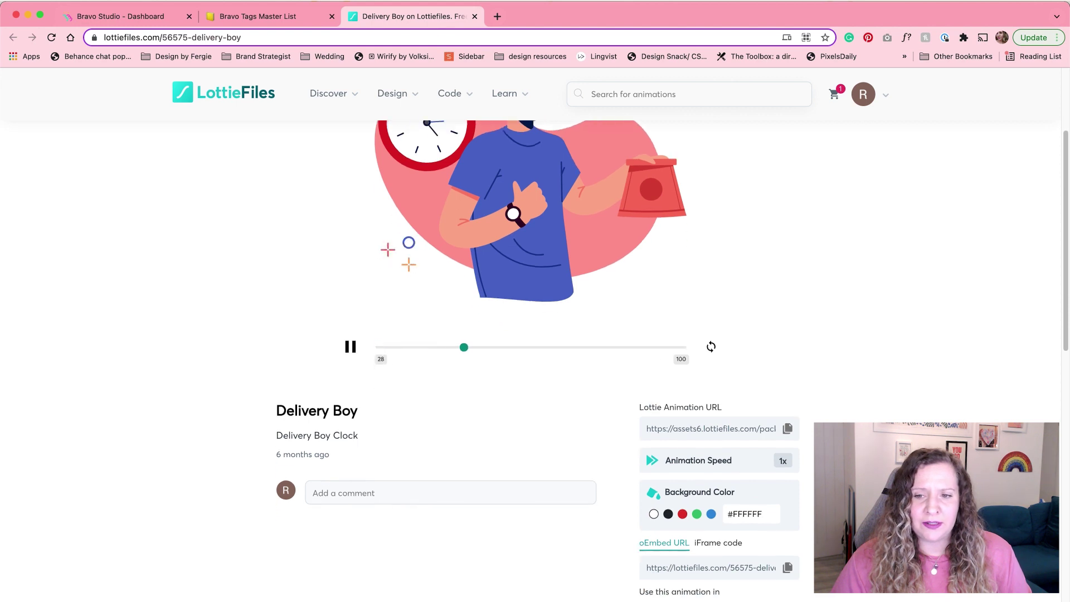
left_click(707, 433)
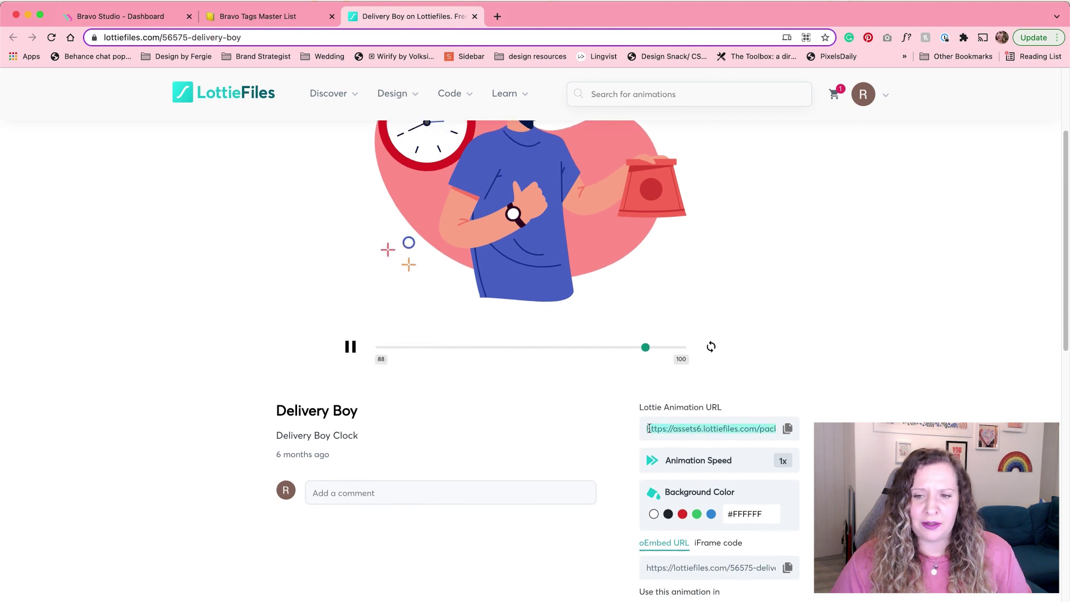
left_click(787, 433)
left_click(787, 433)
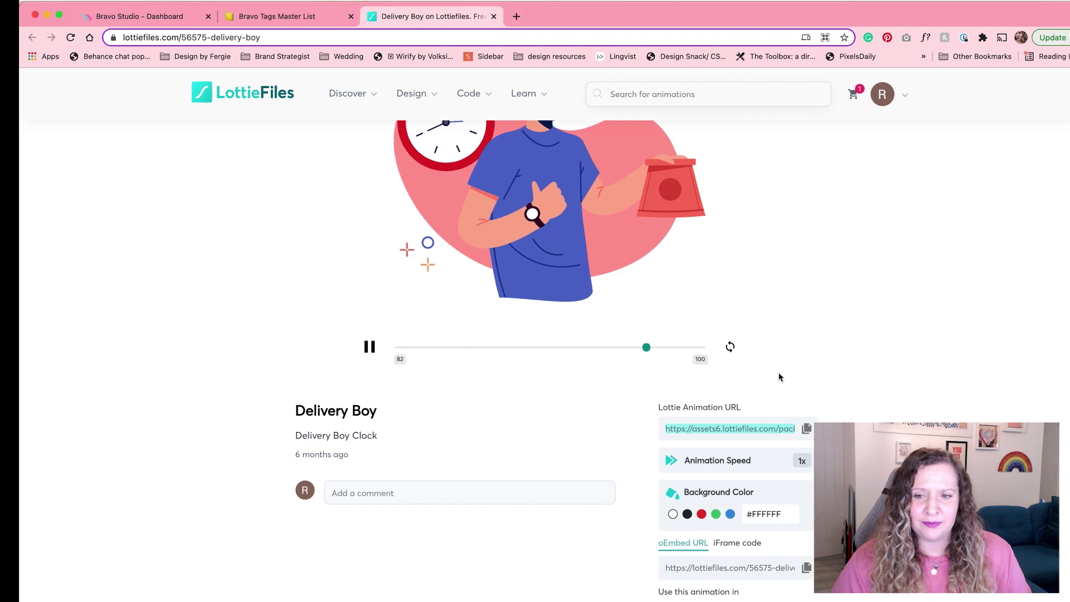
key("super+Tab")
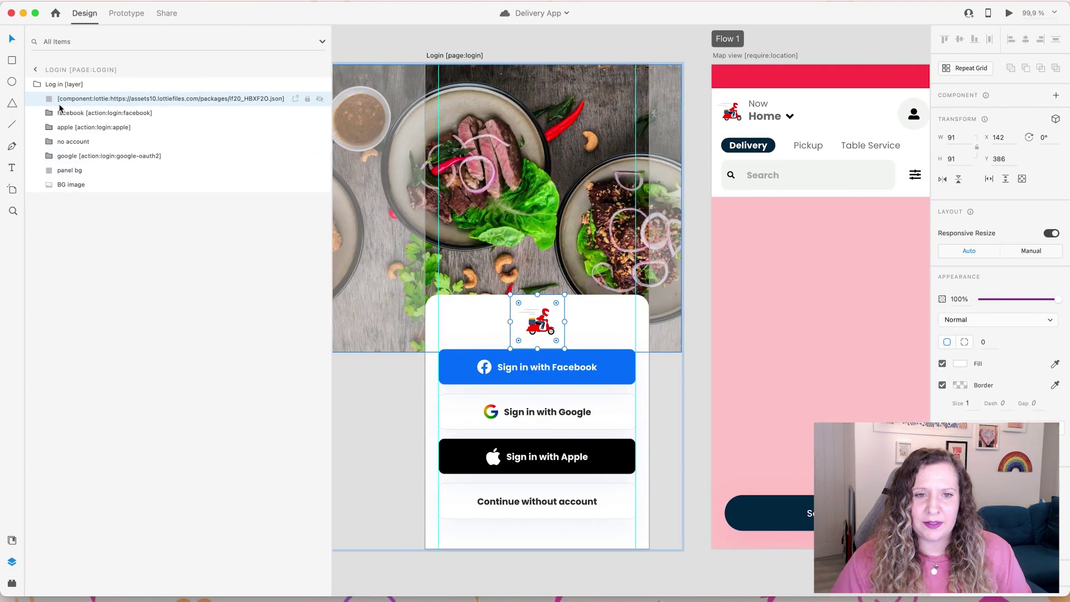
Step: Recheck the Login lottie tag, then select the Map view's [container:top-bar] group
double_click(145, 100)
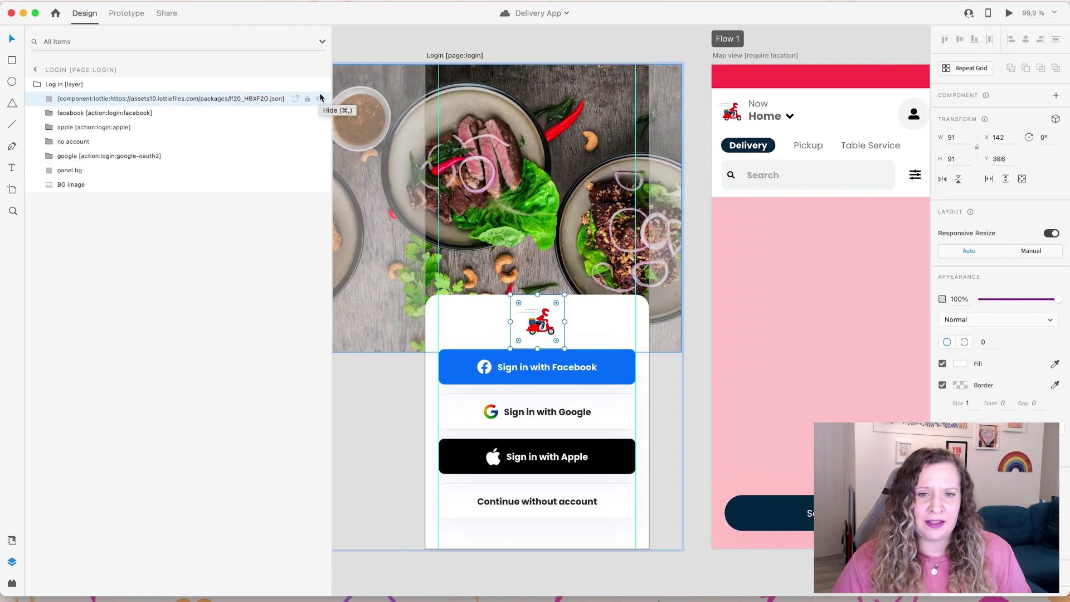
left_click(331, 526)
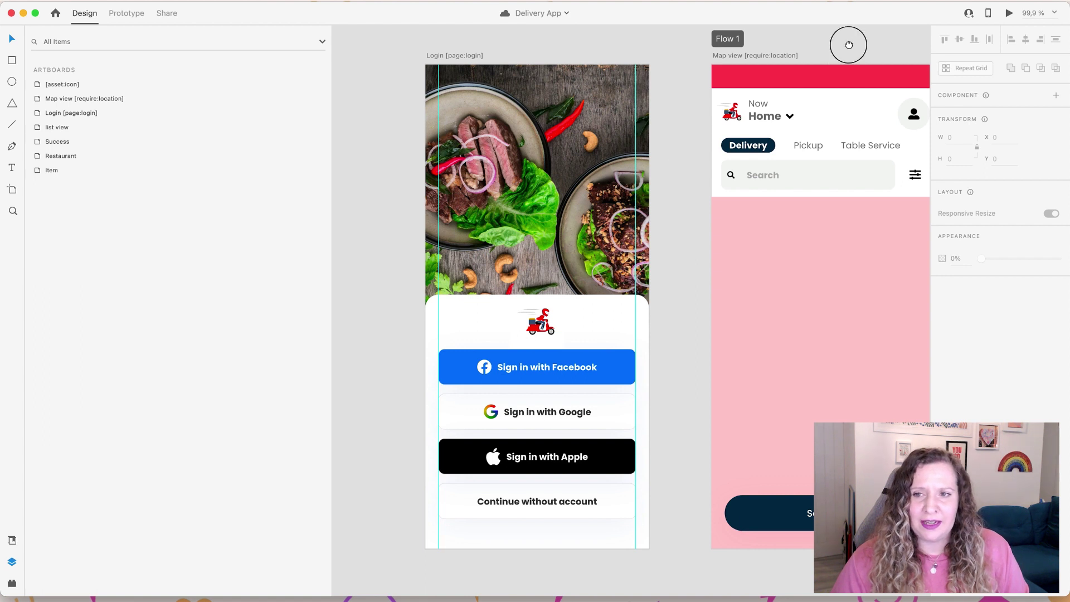
left_click_drag(848, 43, 593, 76)
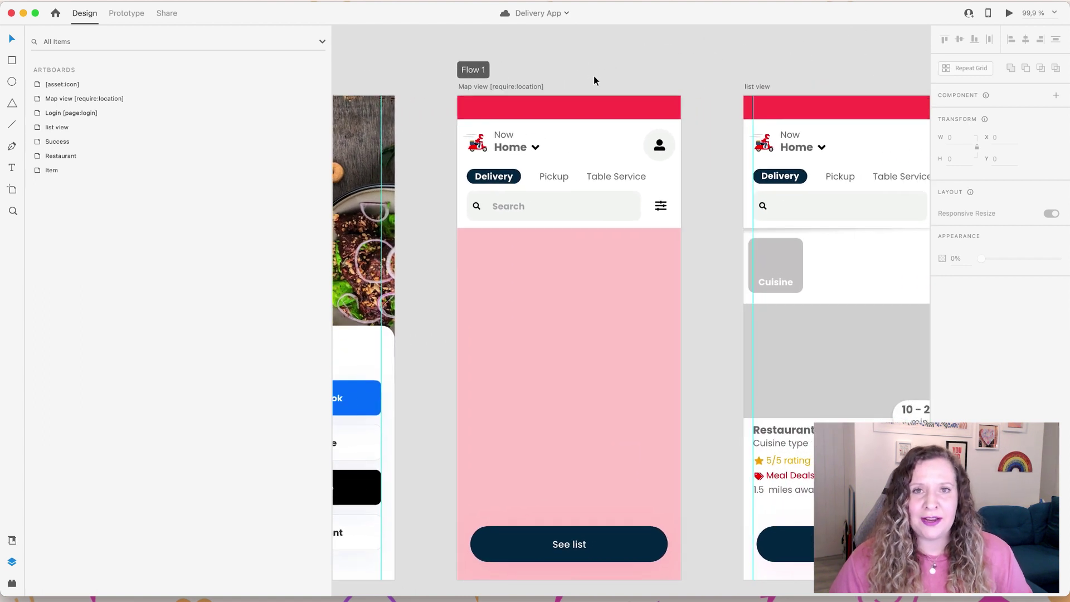
left_click(595, 99)
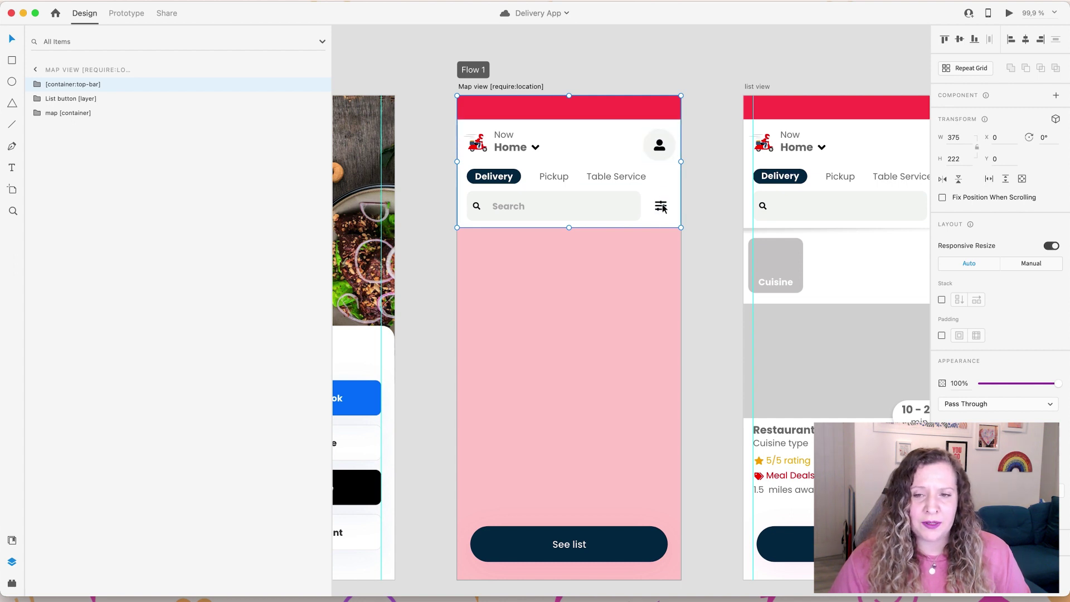
scroll(686, 378, "down", 2)
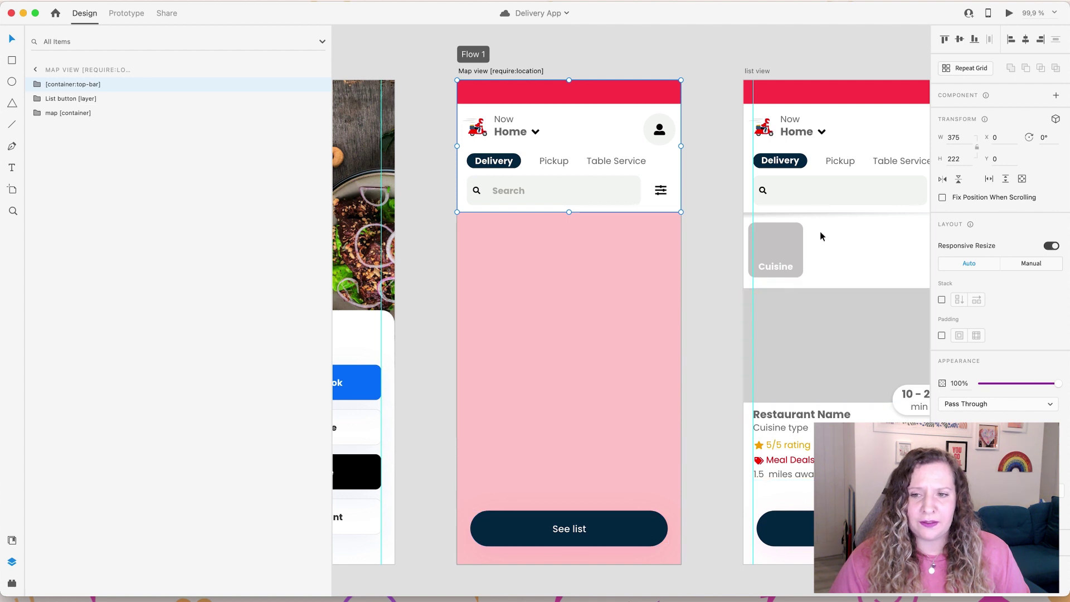
left_click(717, 318)
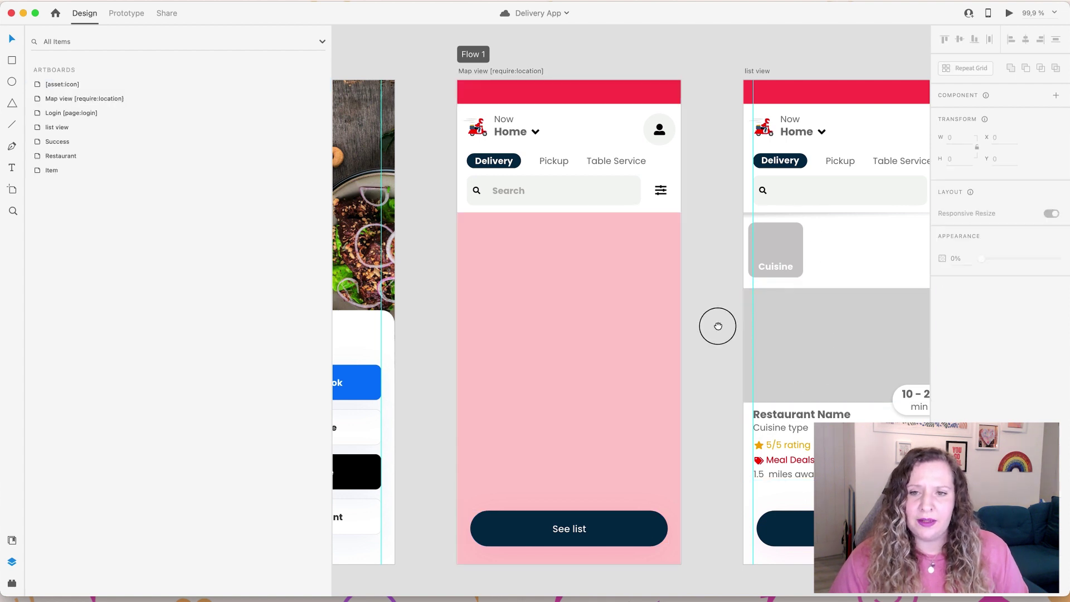
scroll(717, 318, "right", 3)
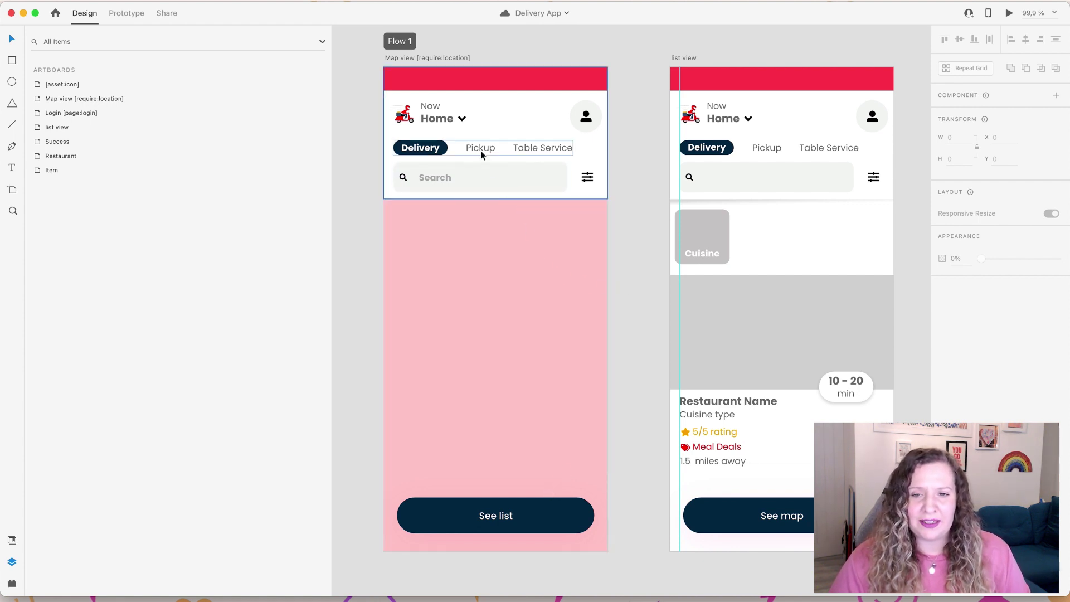
left_click(482, 122)
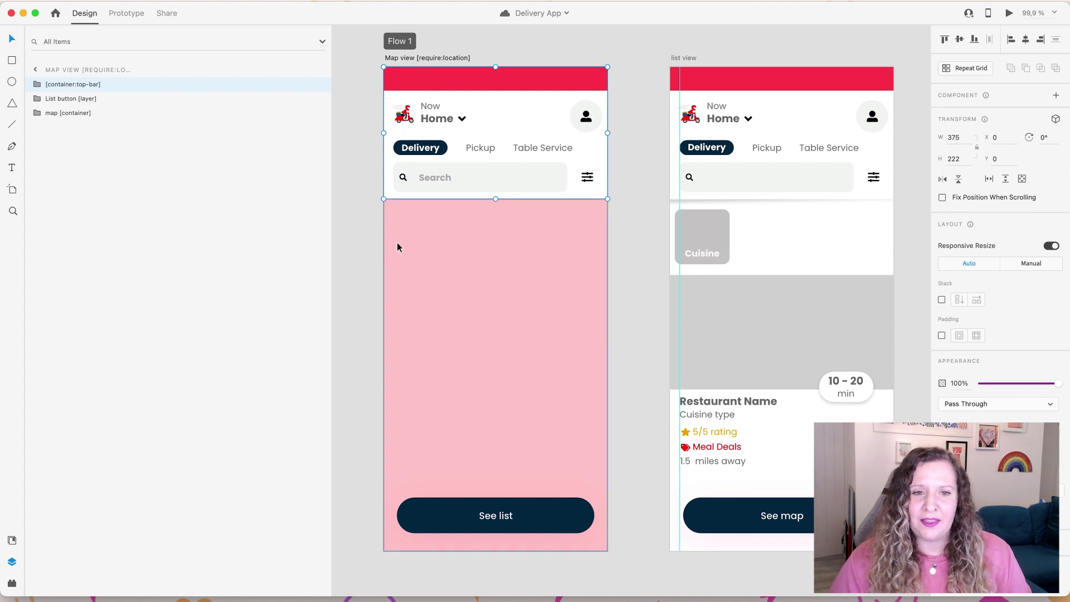
left_click(85, 101)
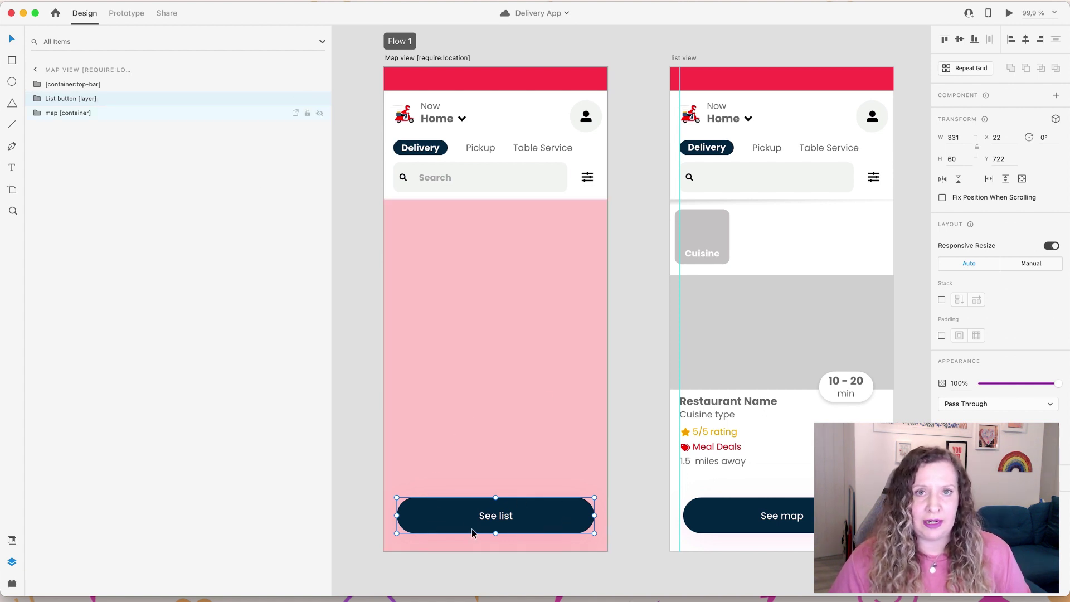
Step: Expand the Map view's map [container] and select the interactive map component
left_click(461, 270)
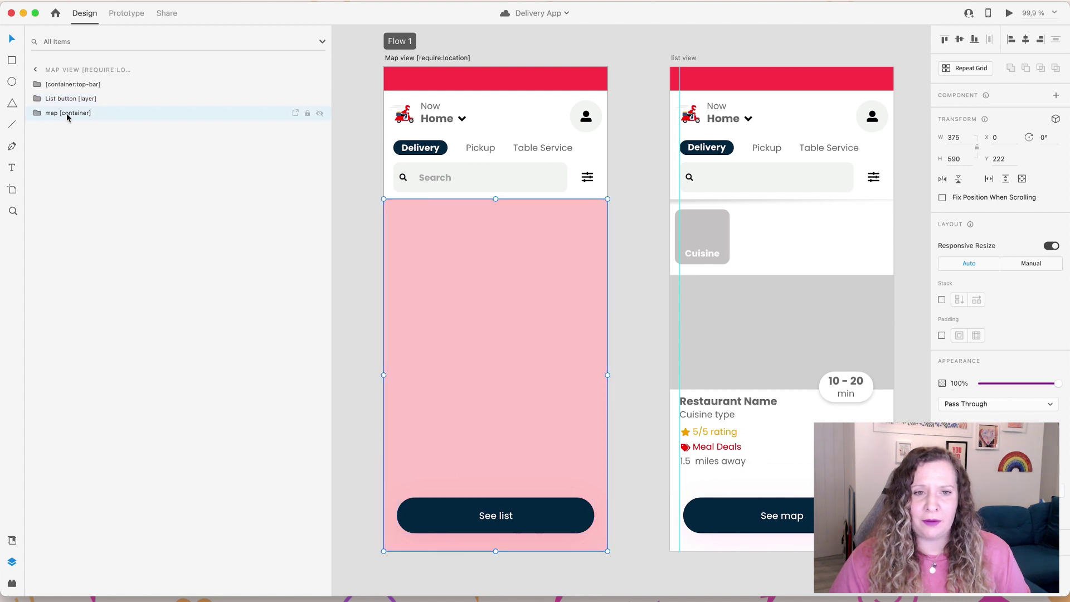
left_click(38, 112)
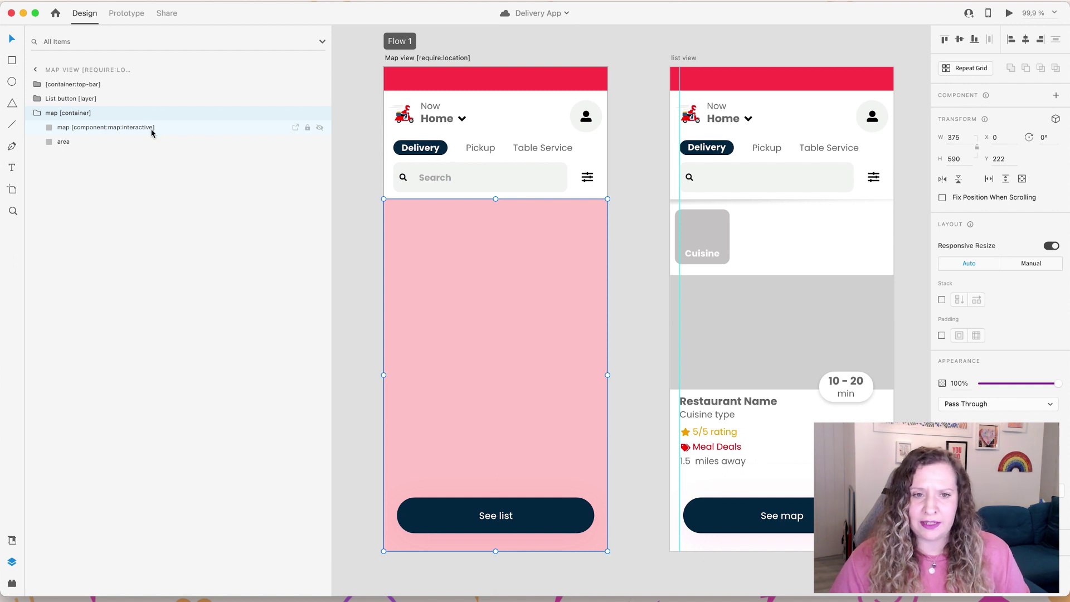
left_click(129, 127)
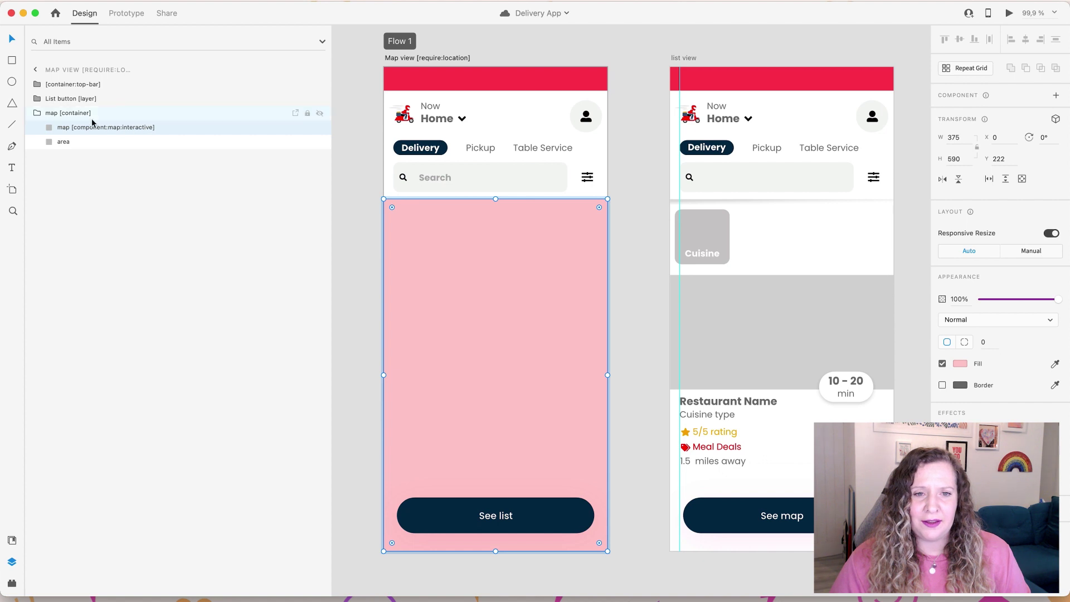
Step: Inspect the top bar's lottie component name, then pan to list view and Restaurant
left_click(38, 113)
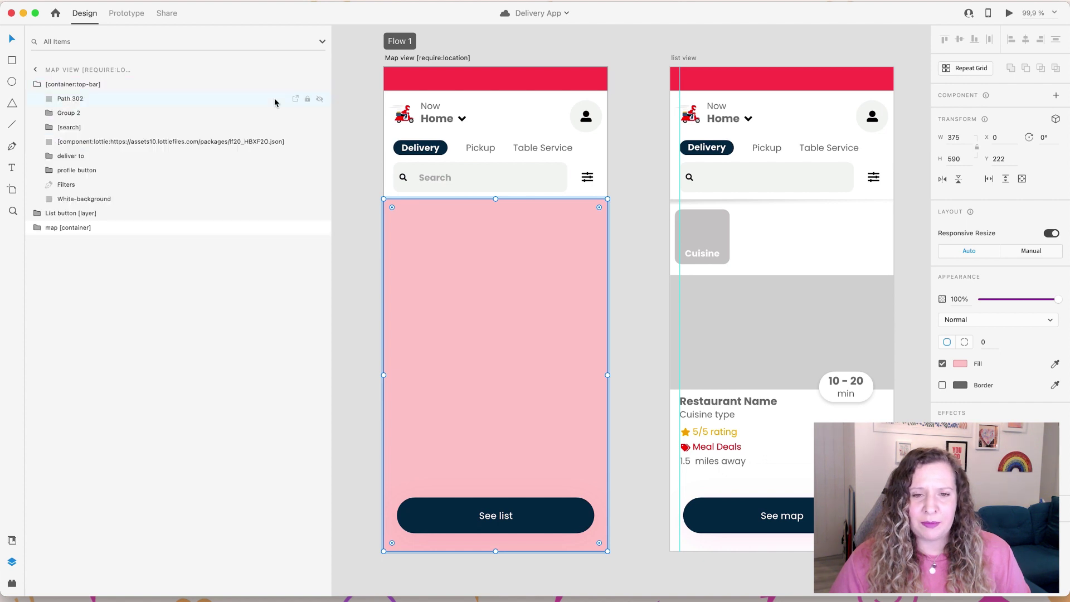
left_click(405, 115)
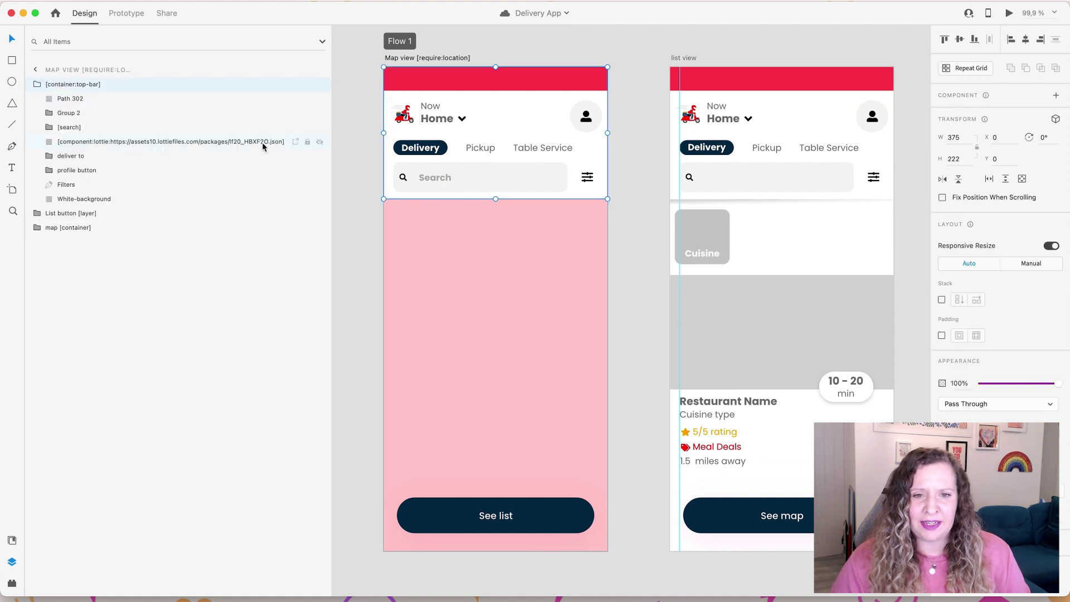
double_click(103, 143)
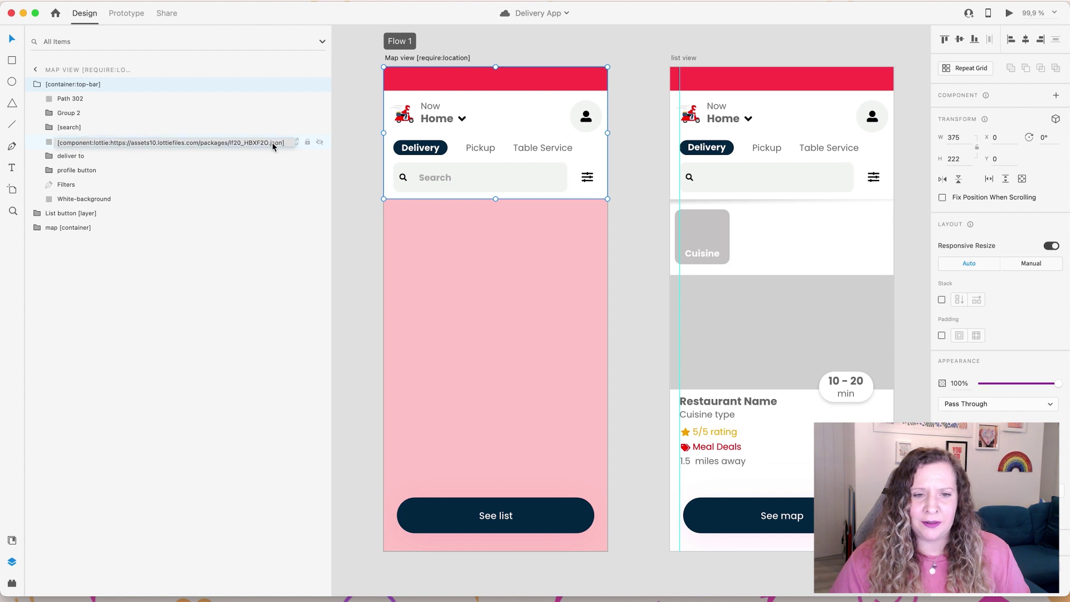
left_click(671, 203)
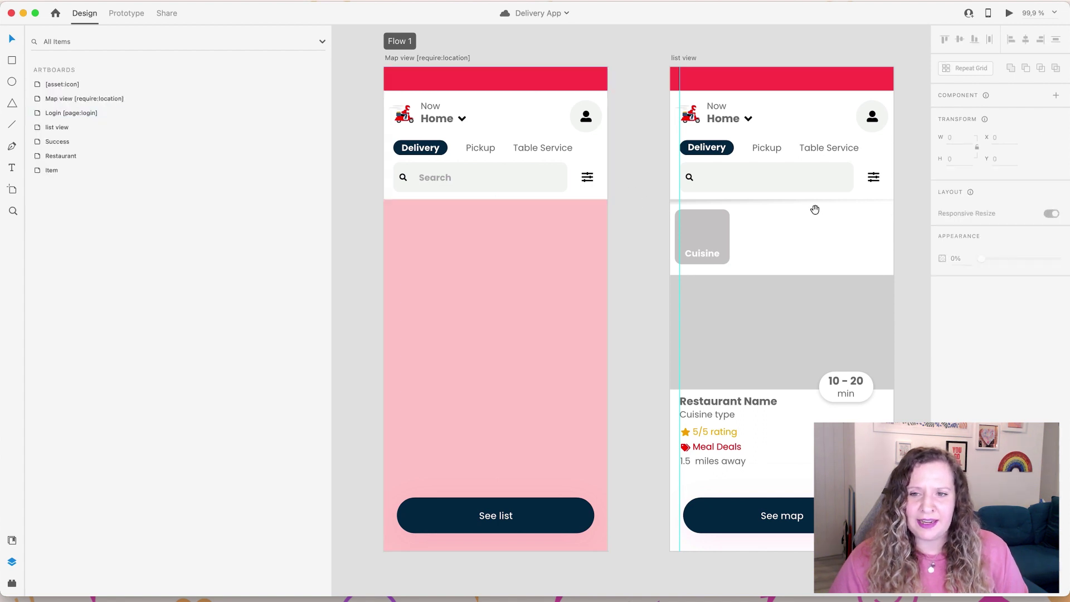
left_click_drag(815, 210, 530, 212)
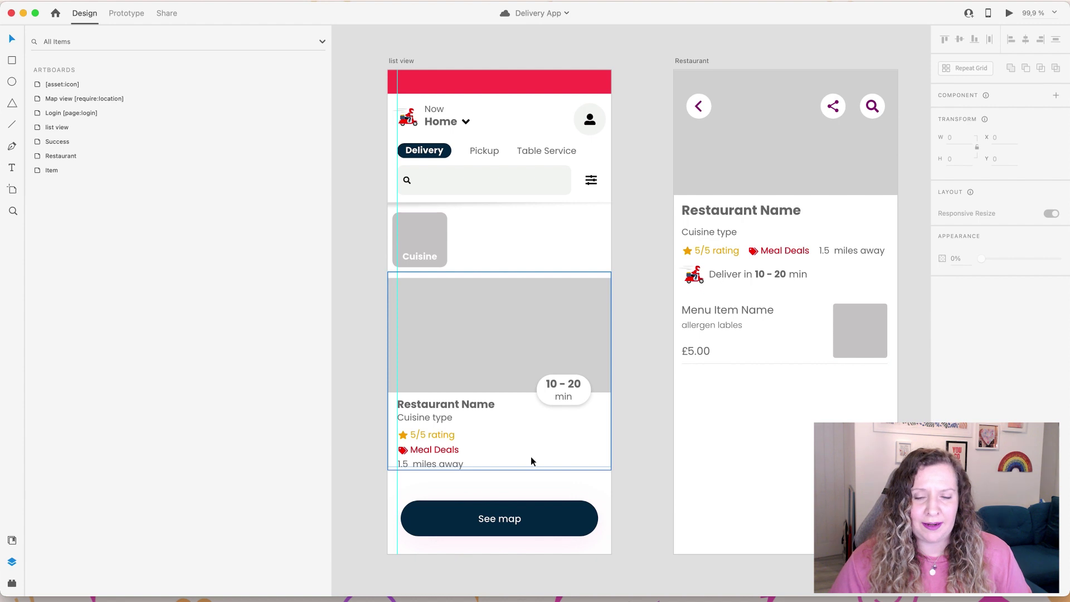
Step: Inspect list view's top bar, card [container:slider:horizontal] with its first slide, and Restaurant [container]
left_click(518, 137)
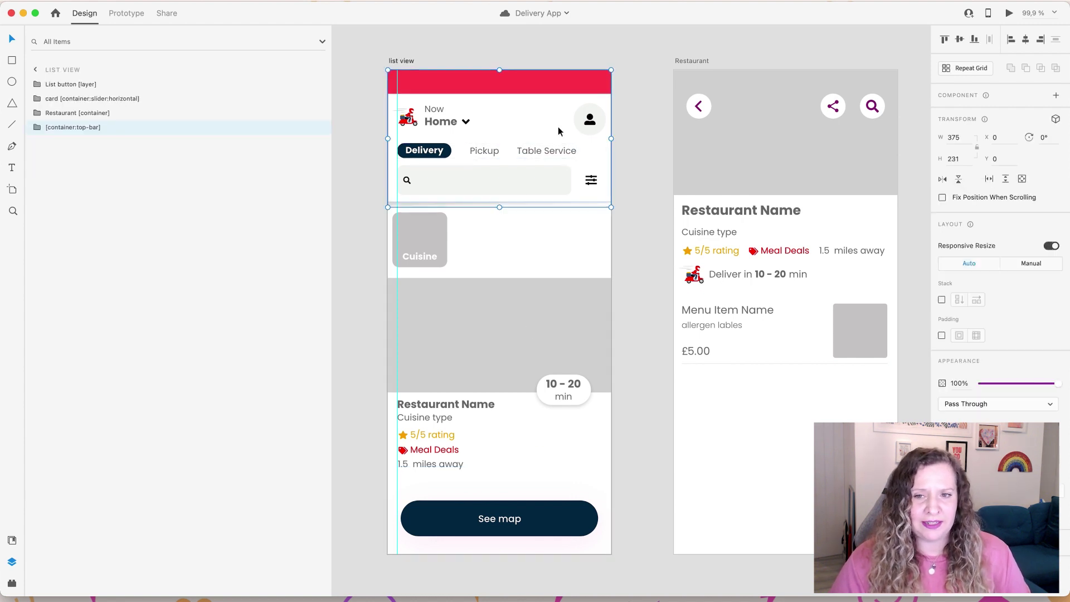
left_click(422, 235)
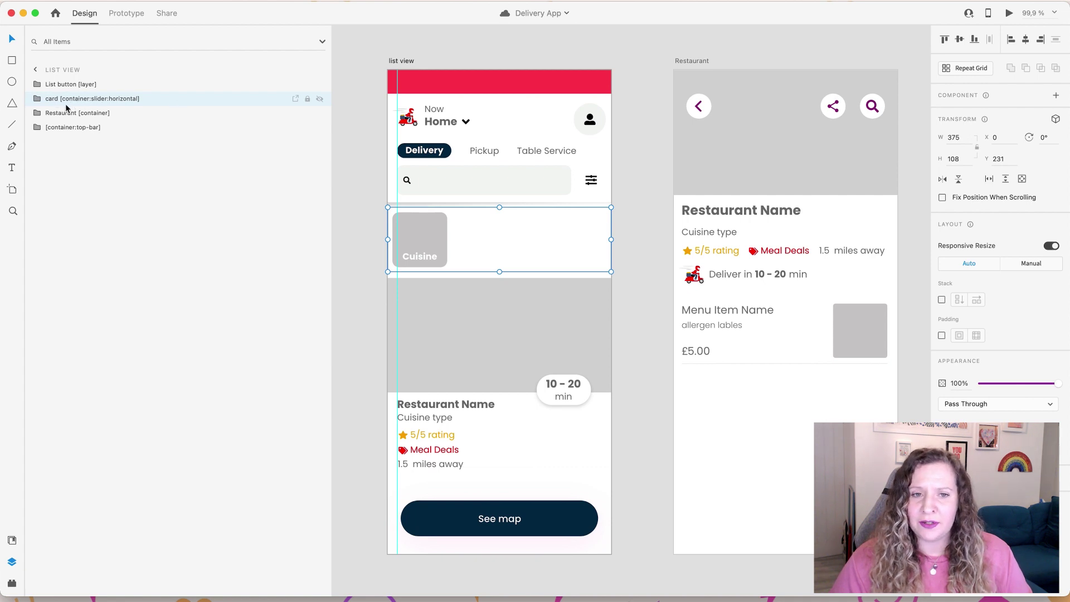
left_click(38, 99)
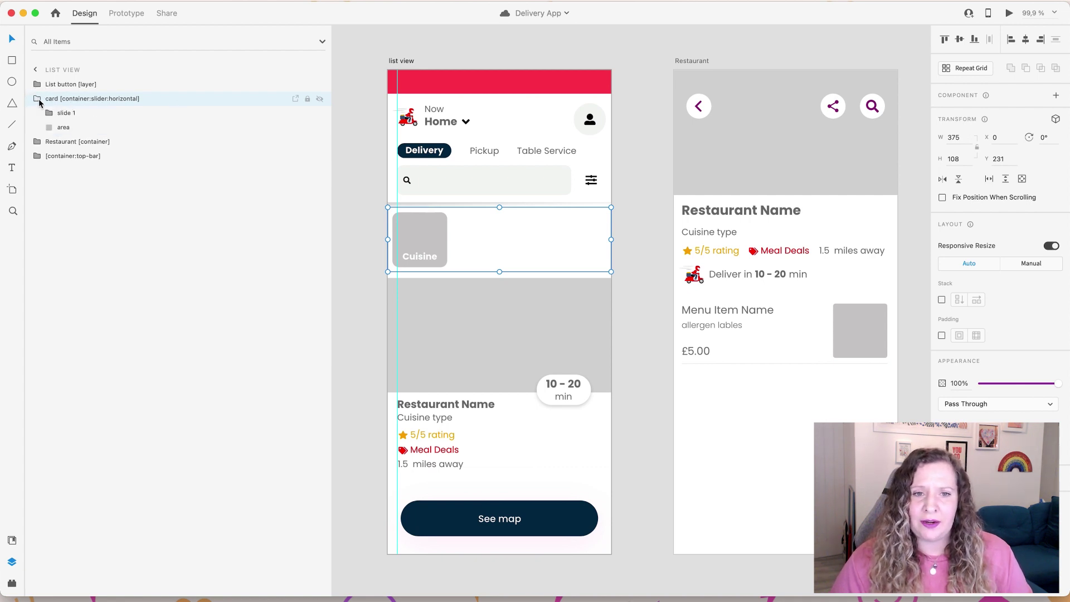
left_click(81, 132)
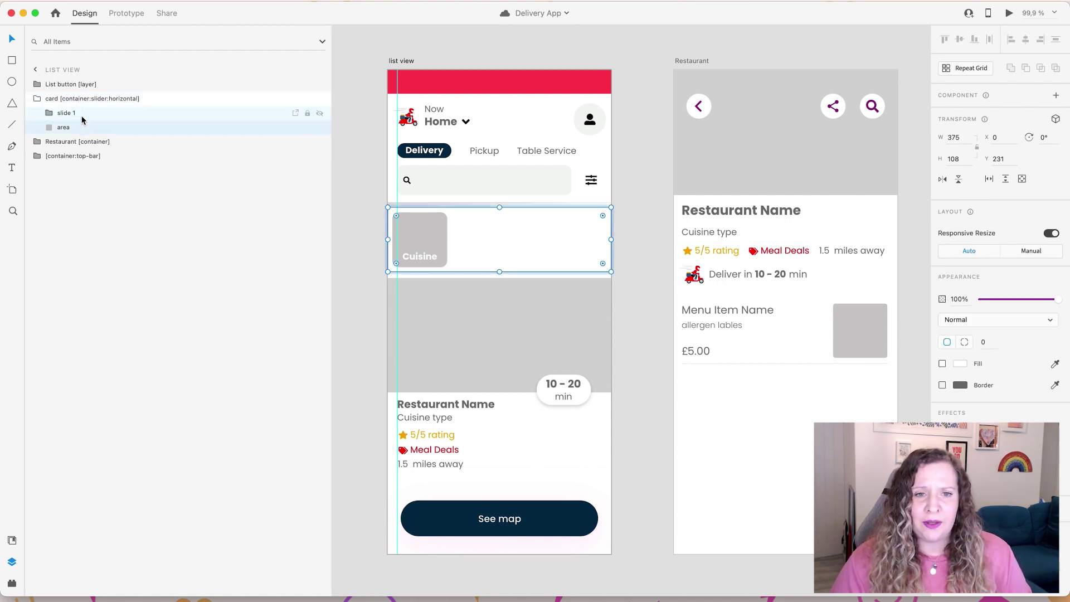
left_click(58, 114)
left_click(49, 114)
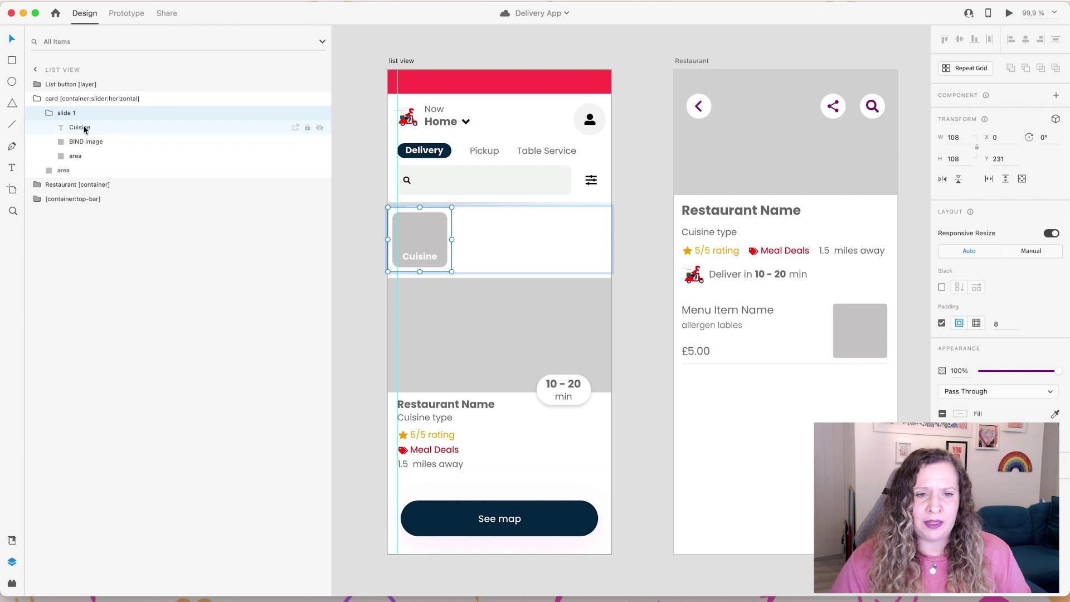
left_click(37, 99)
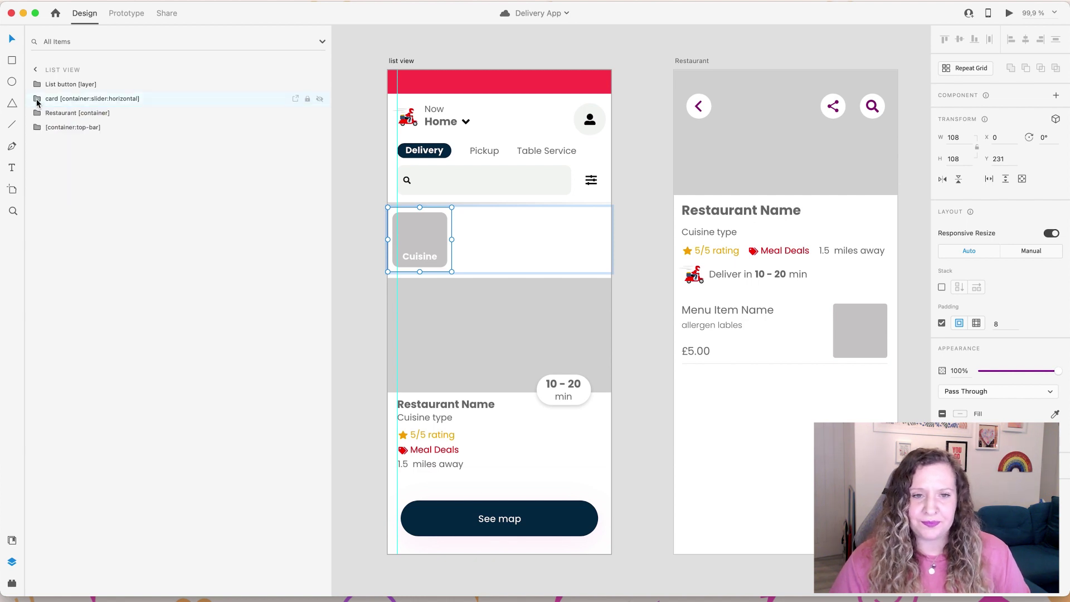
left_click(442, 315)
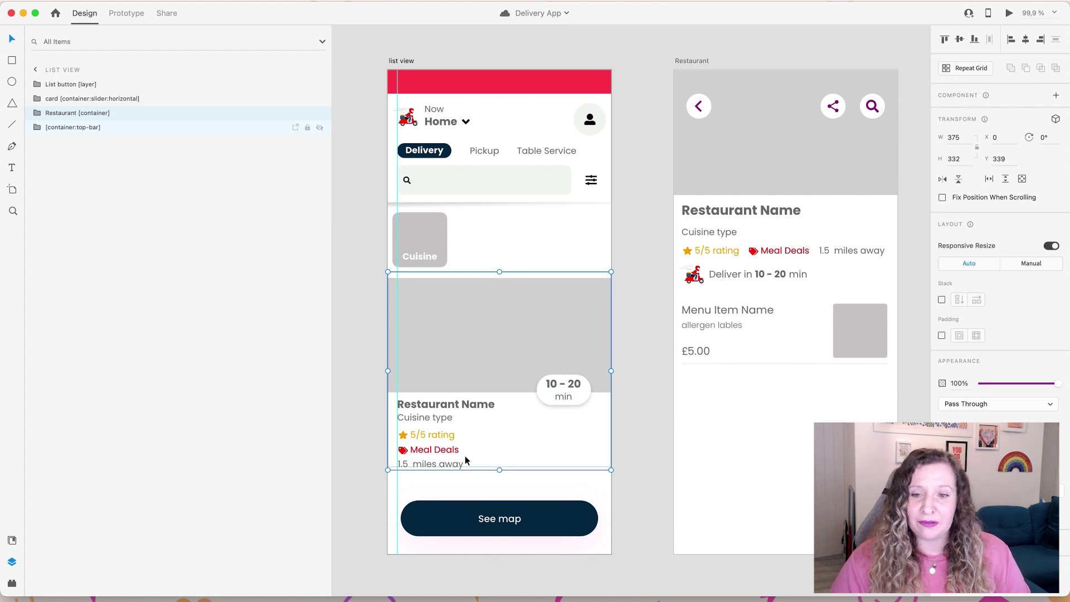
Step: Check the Restaurant container and See map button, then pan to the Restaurant and Item artboards
left_click(38, 114)
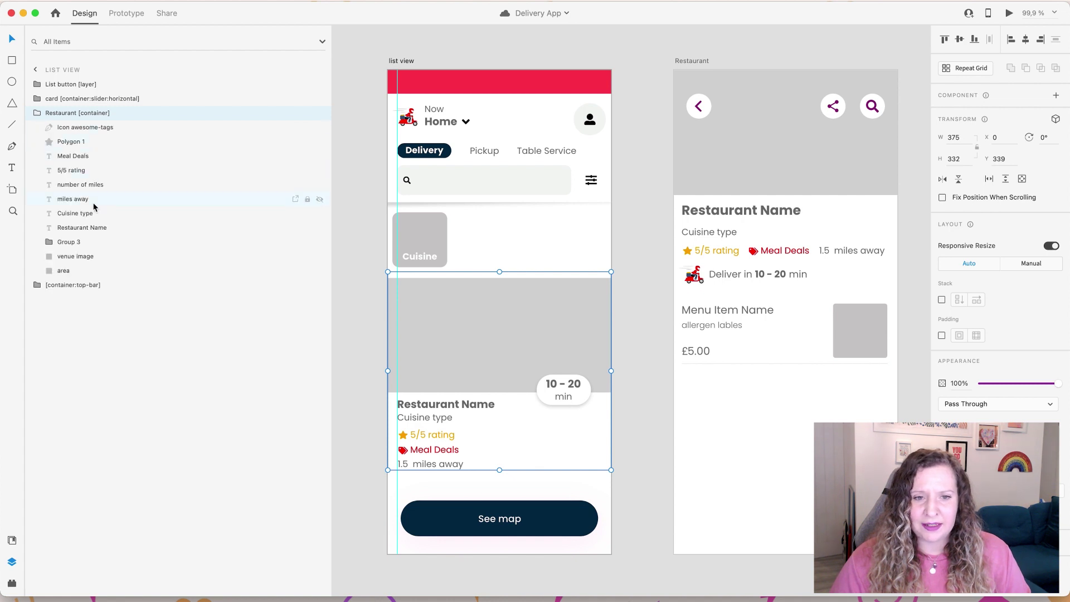
left_click(37, 113)
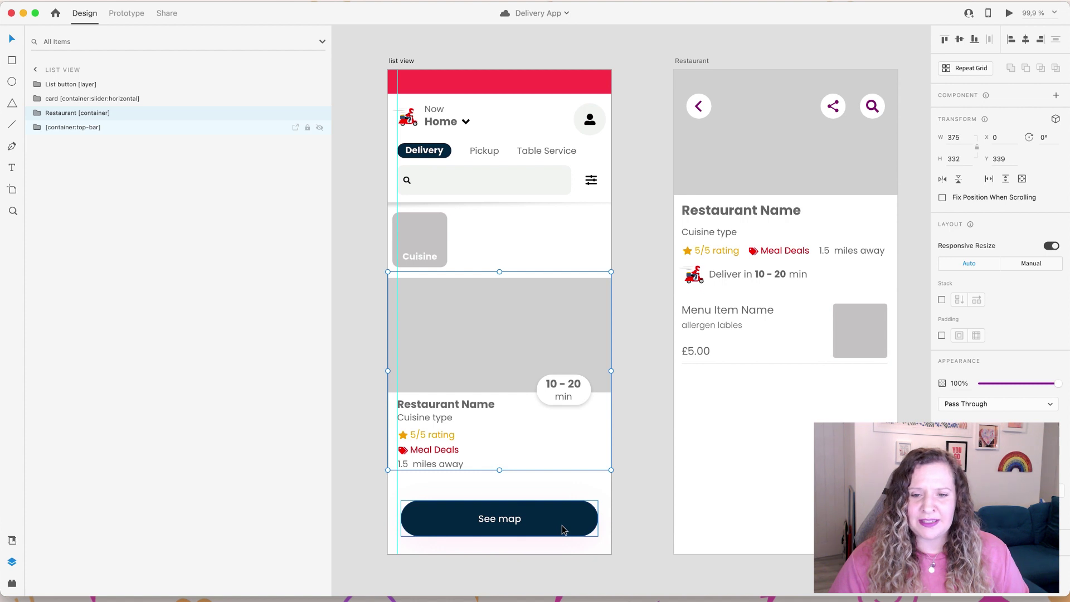
left_click(564, 530)
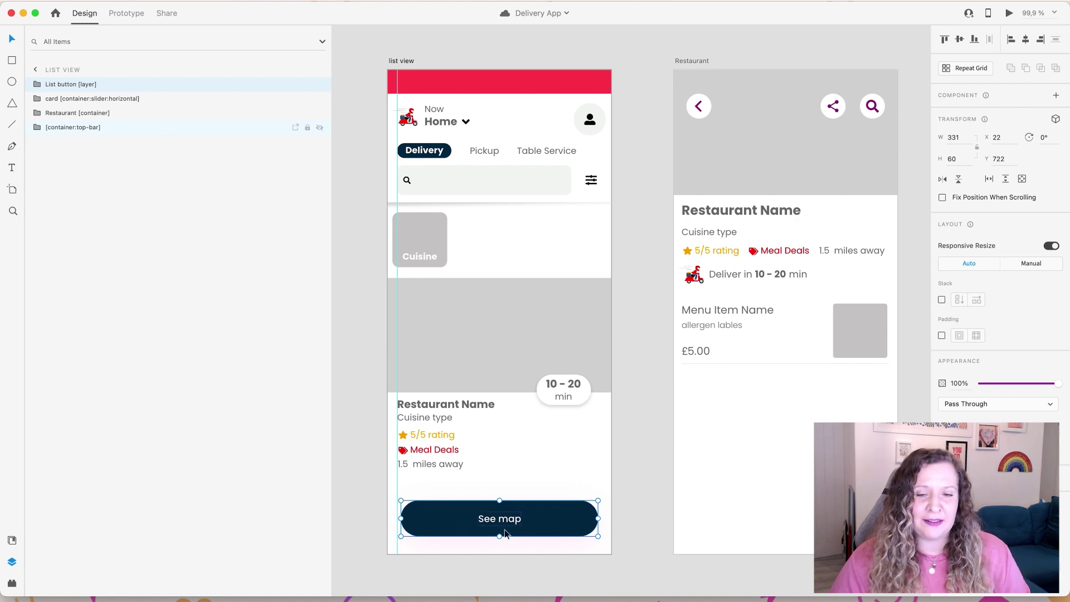
left_click(884, 423)
left_click_drag(884, 423, 602, 426)
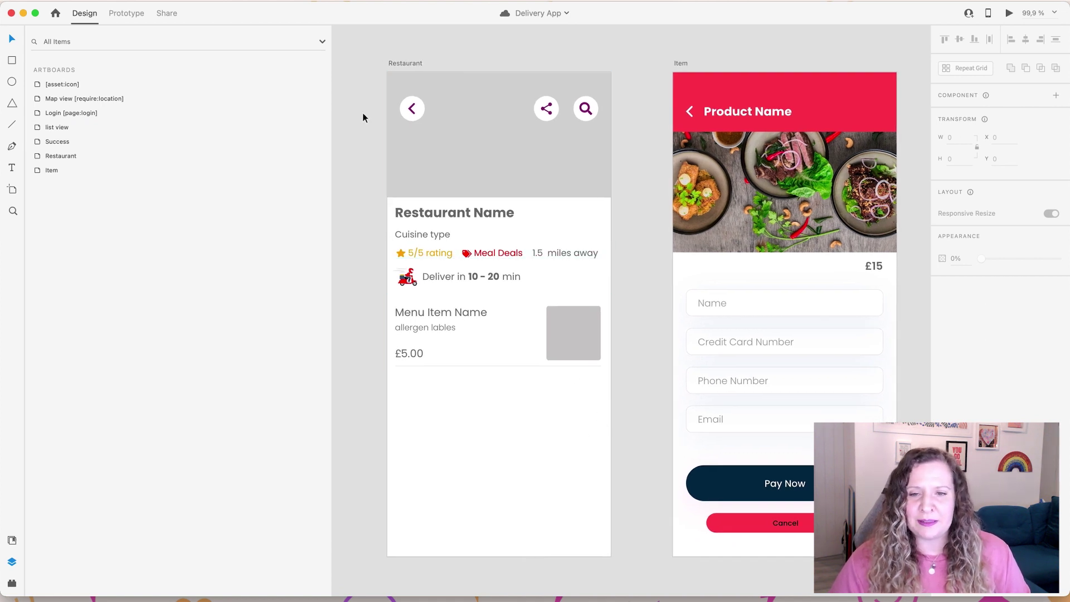
Step: Select the Restaurant top bar, then the 'Deliver in 10 - 20 min' group, to list its layers
left_click(462, 156)
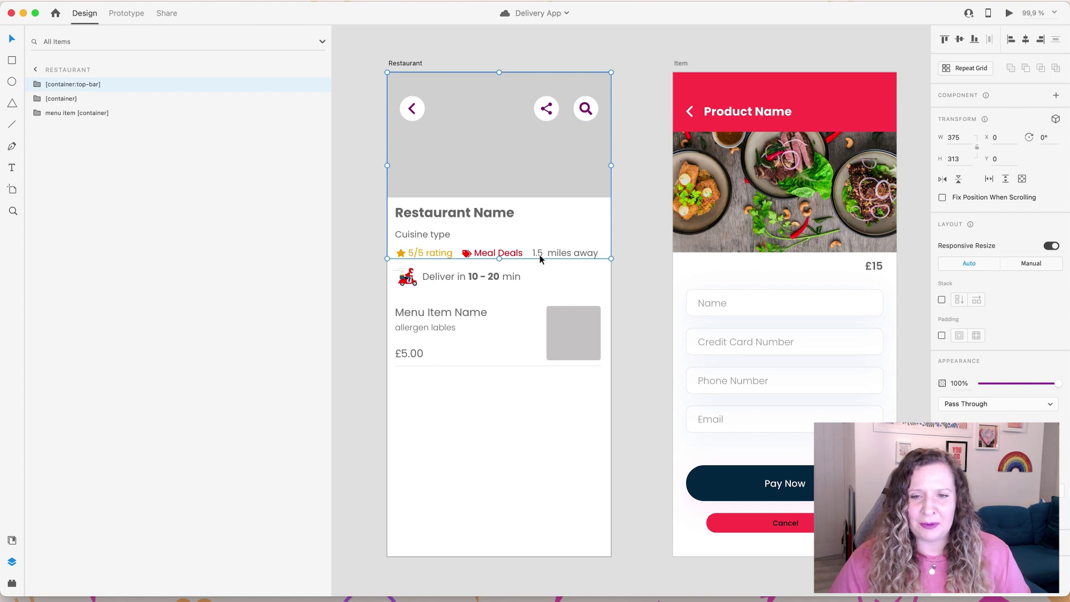
scroll(493, 254, "down", 2)
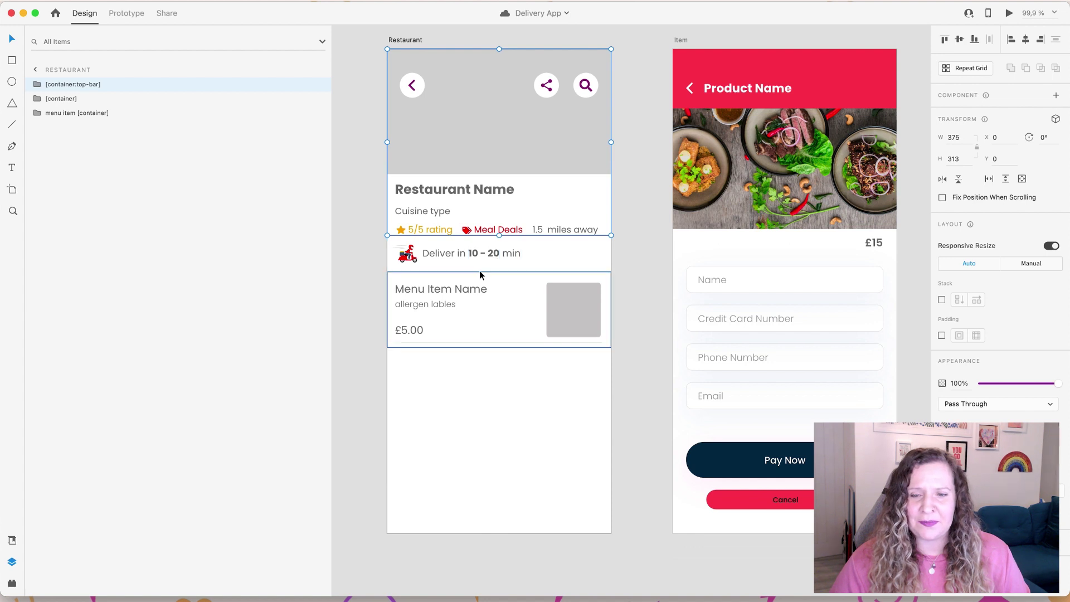
left_click(454, 258)
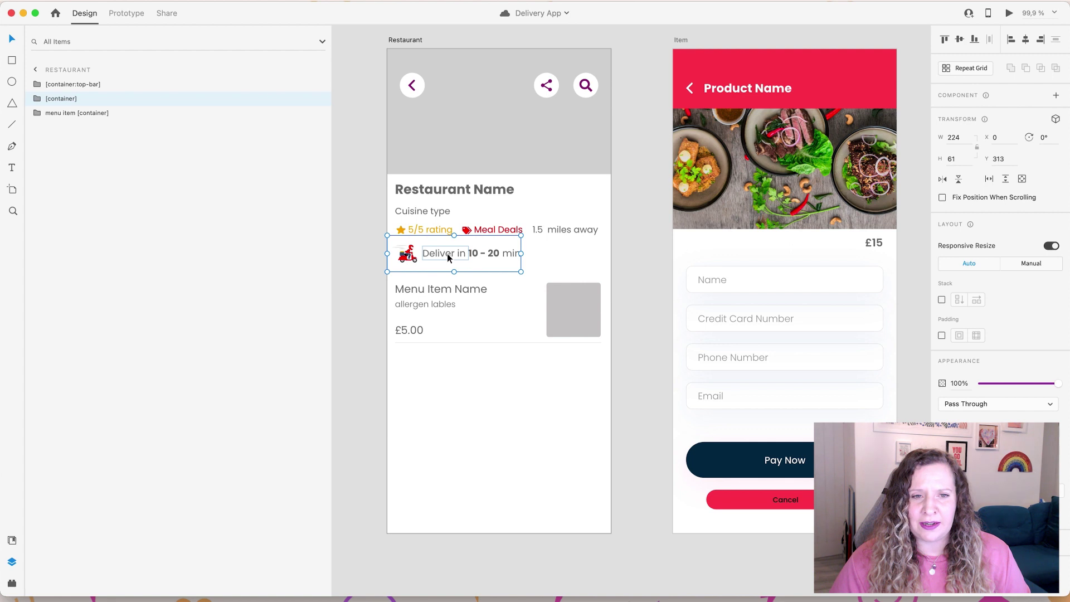
Step: Inspect the delivery-time container's layers: Deliver in, min, 10 - 20 and the scooter Lottie animation
left_click(38, 99)
left_click(78, 113)
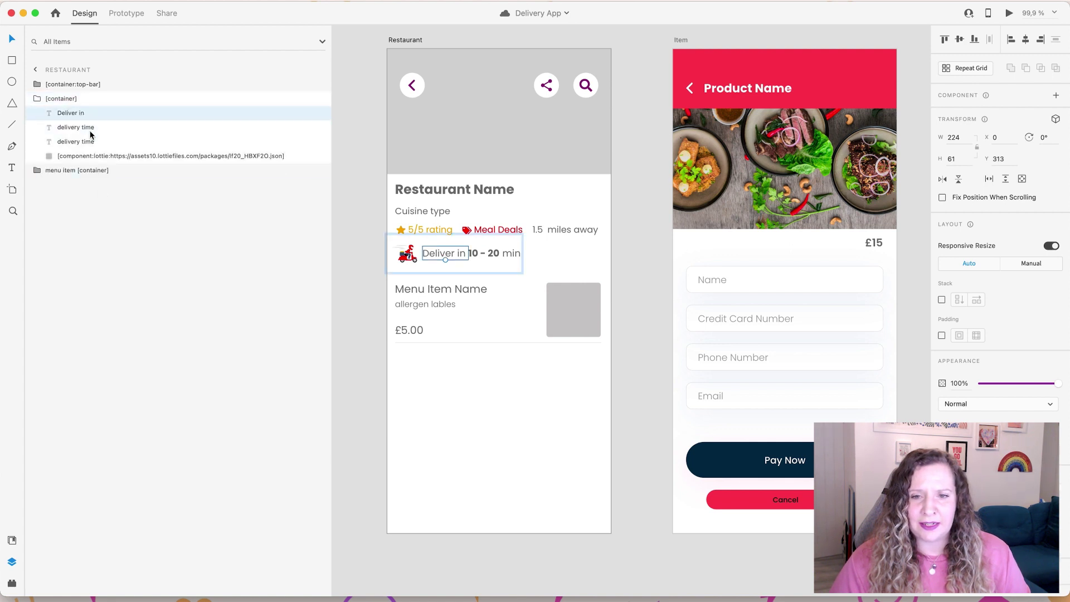
left_click(90, 132)
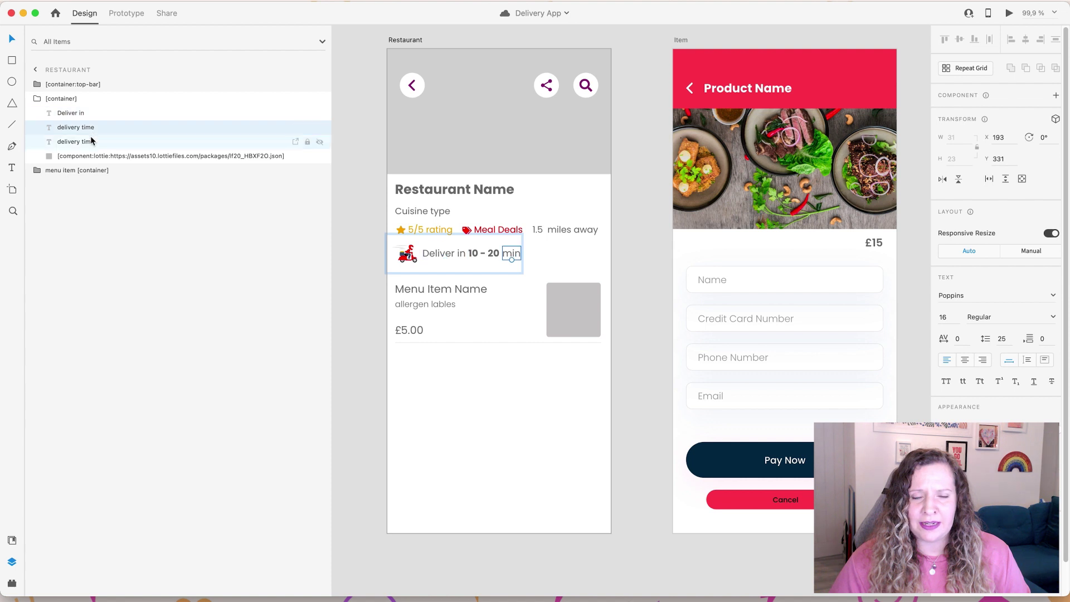
left_click(90, 142)
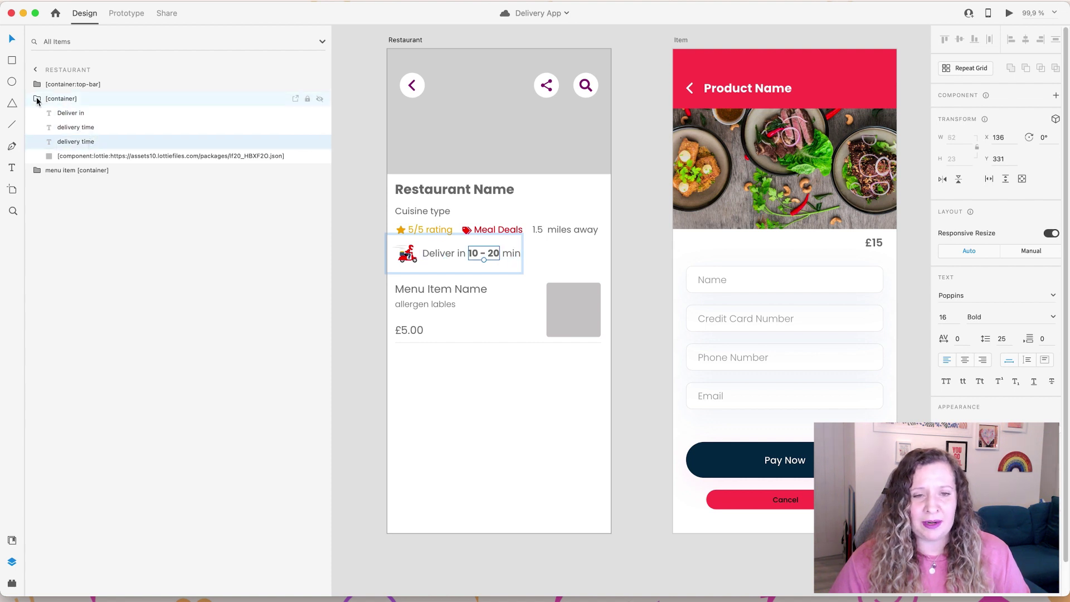
left_click(61, 157)
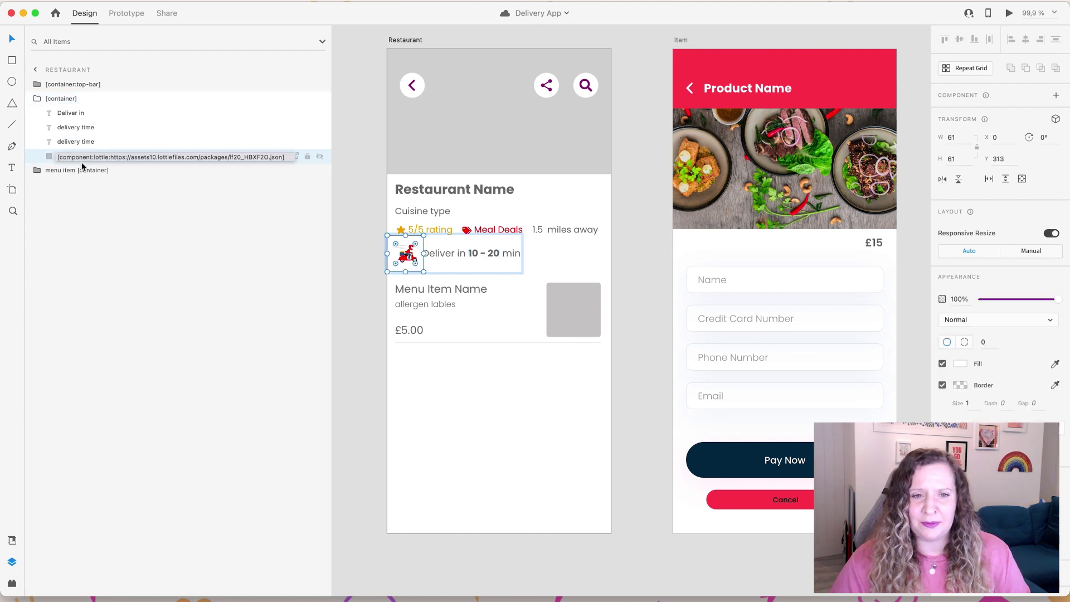
left_click(37, 100)
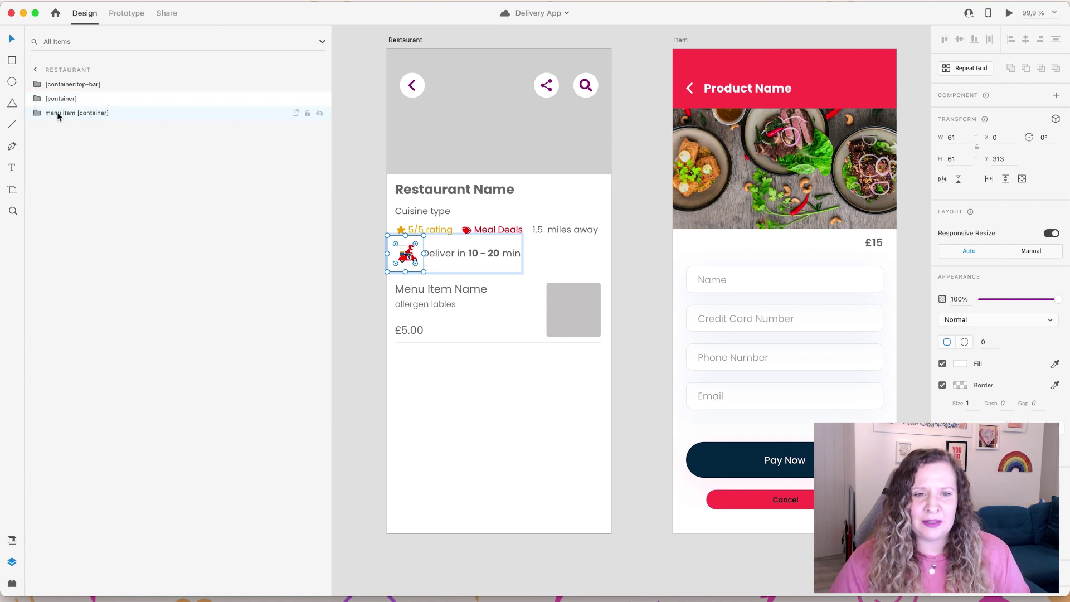
Step: Inspect the menu item container's BIND image placeholder, then pan right to the Item and Success artboards
left_click(65, 113)
left_click(38, 115)
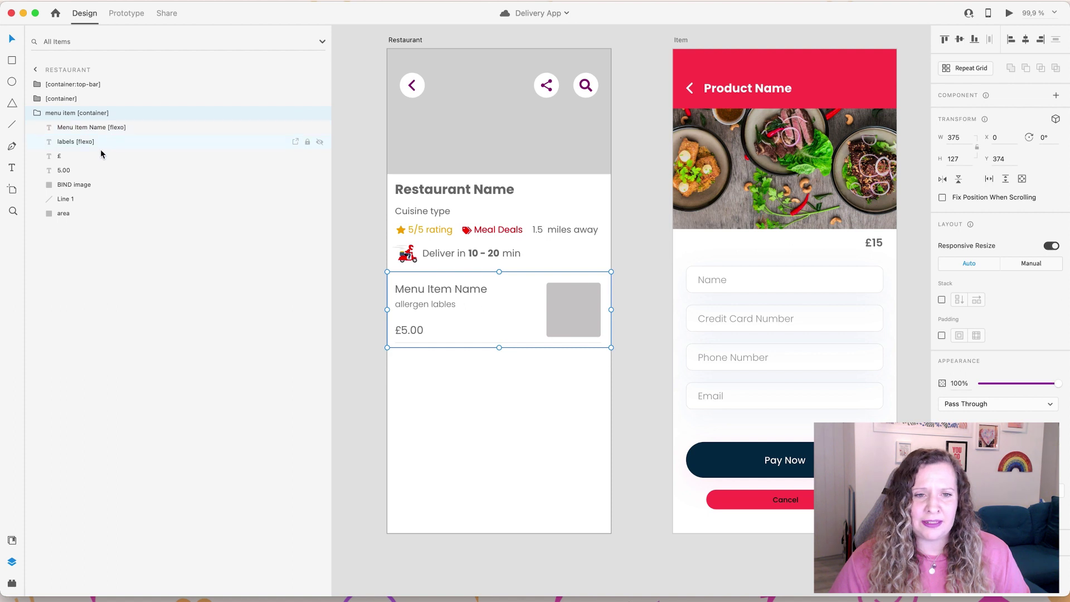
left_click(84, 185)
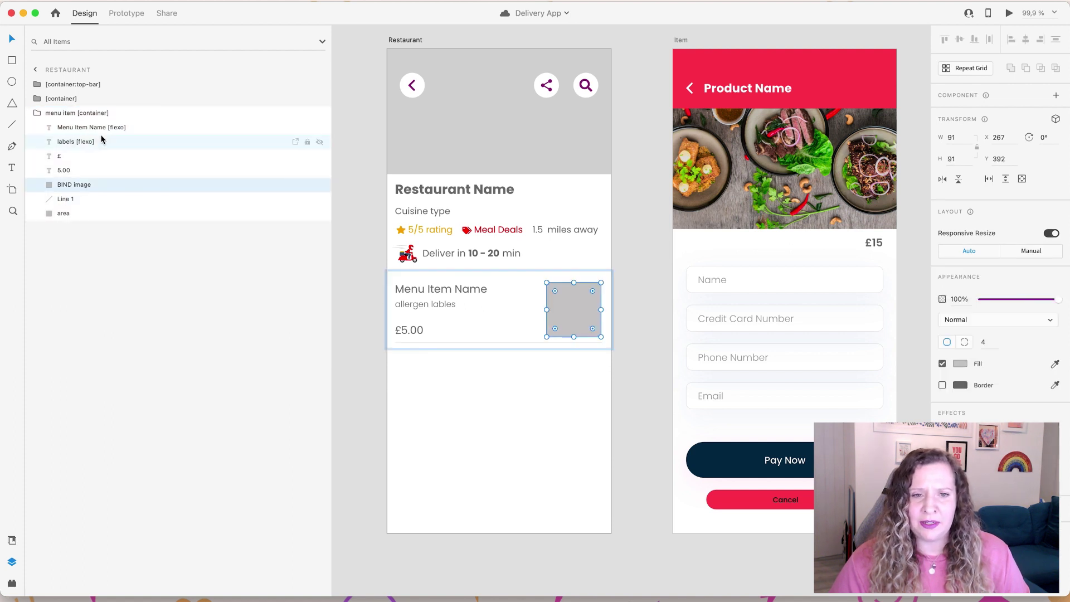
left_click(38, 114)
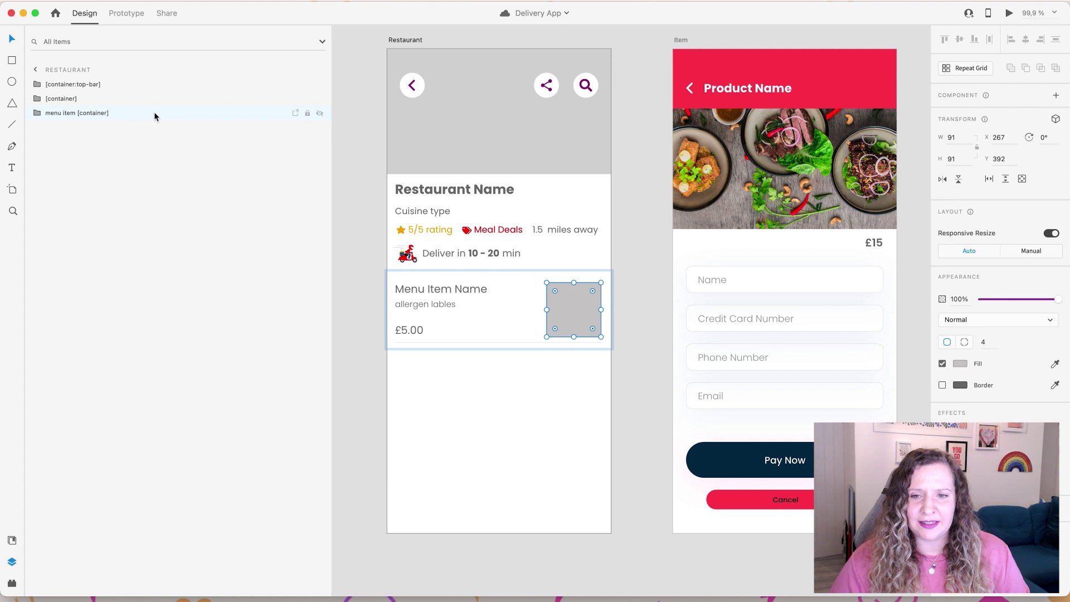
left_click(631, 128)
scroll(631, 68, "right", 5)
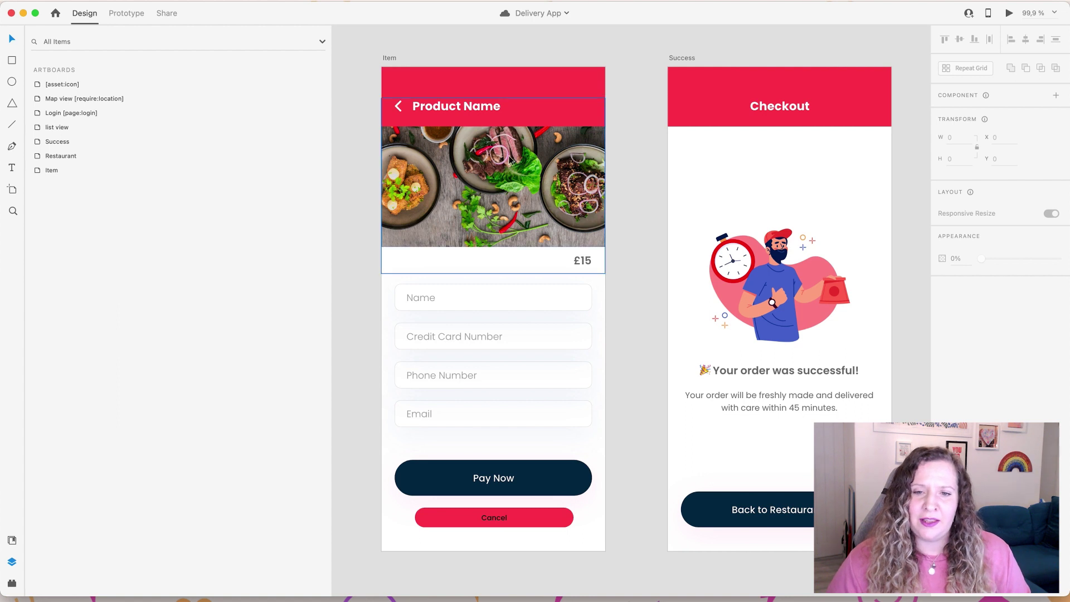
Step: Select the Item screen's £15 price, Payment Details form, Topbar and page content groups
double_click(590, 262)
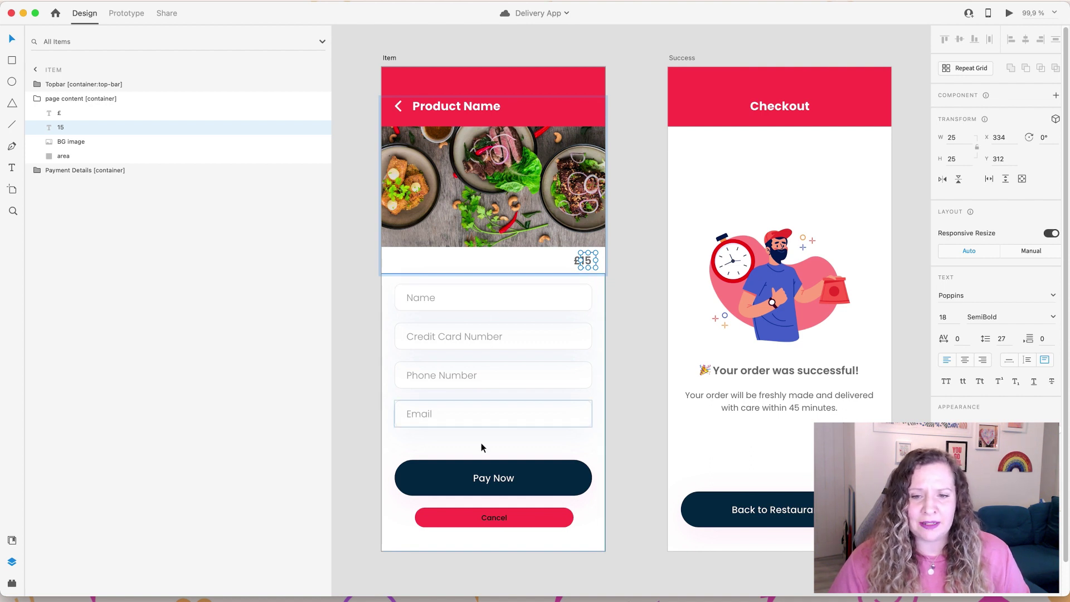
left_click(360, 320)
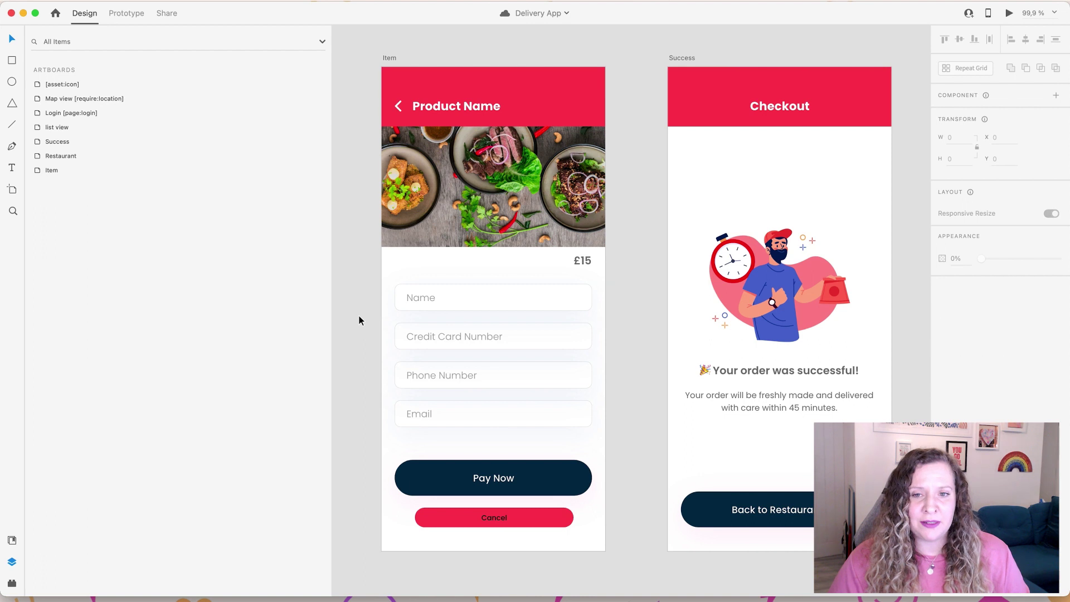
left_click(448, 300)
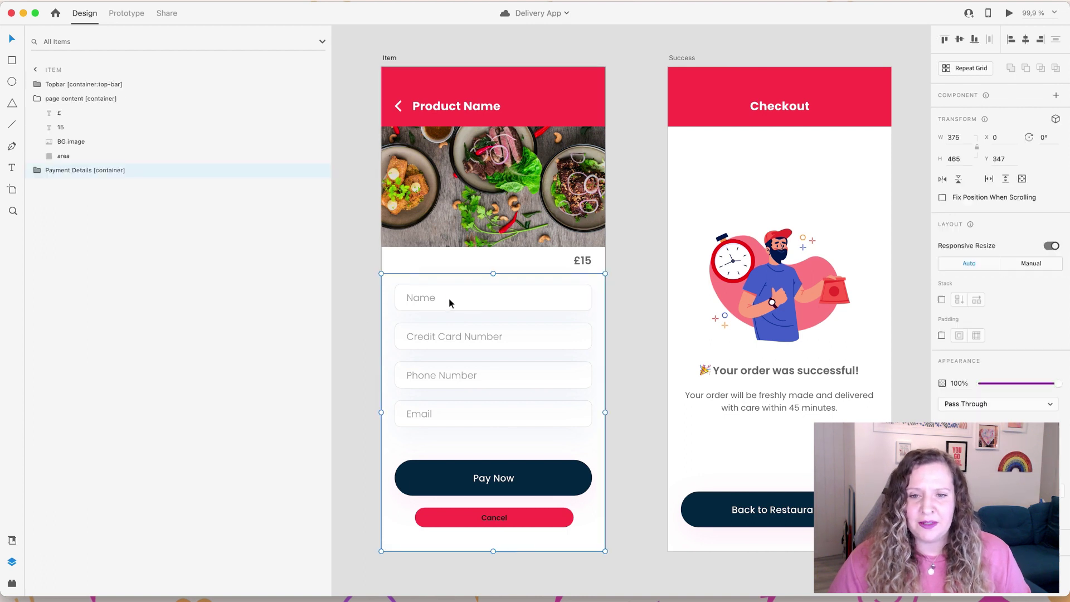
left_click(89, 84)
left_click(37, 98)
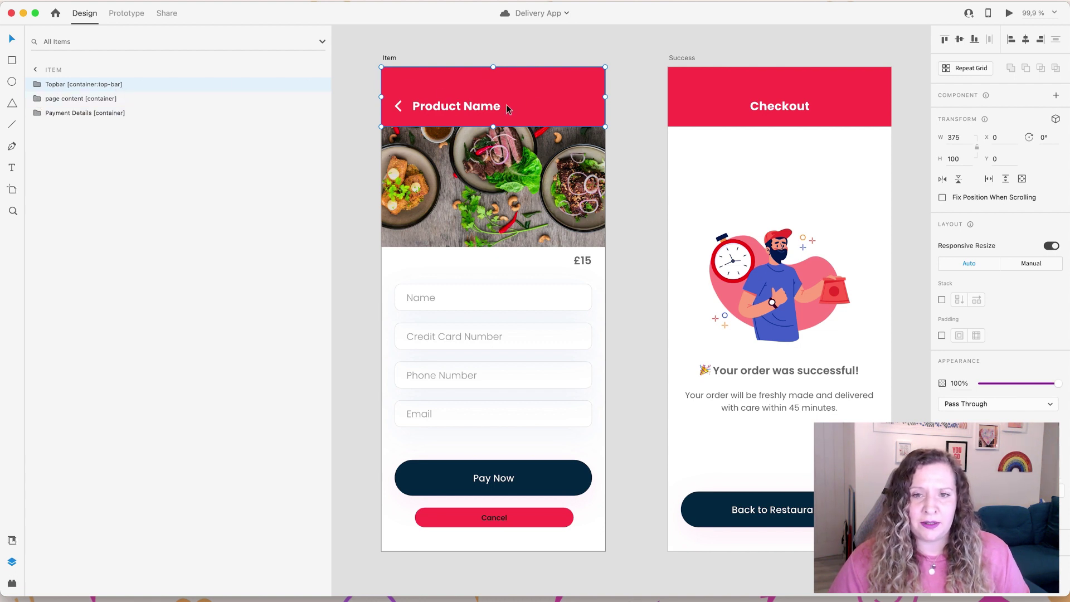
left_click(65, 100)
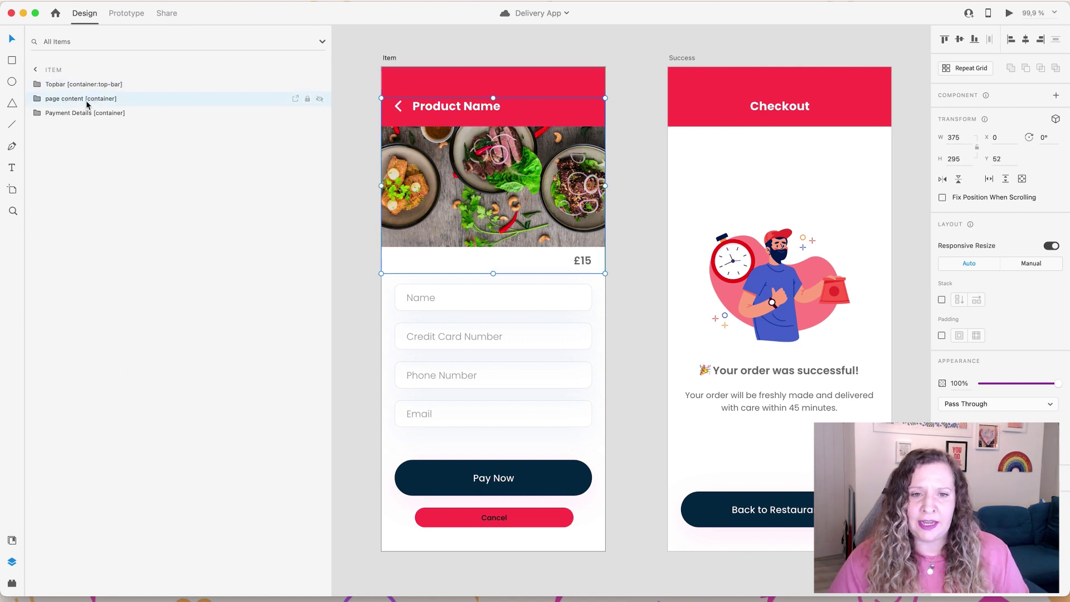
Step: Select the 15 price layer inside page content, then expand the Payment Details container
left_click(40, 101)
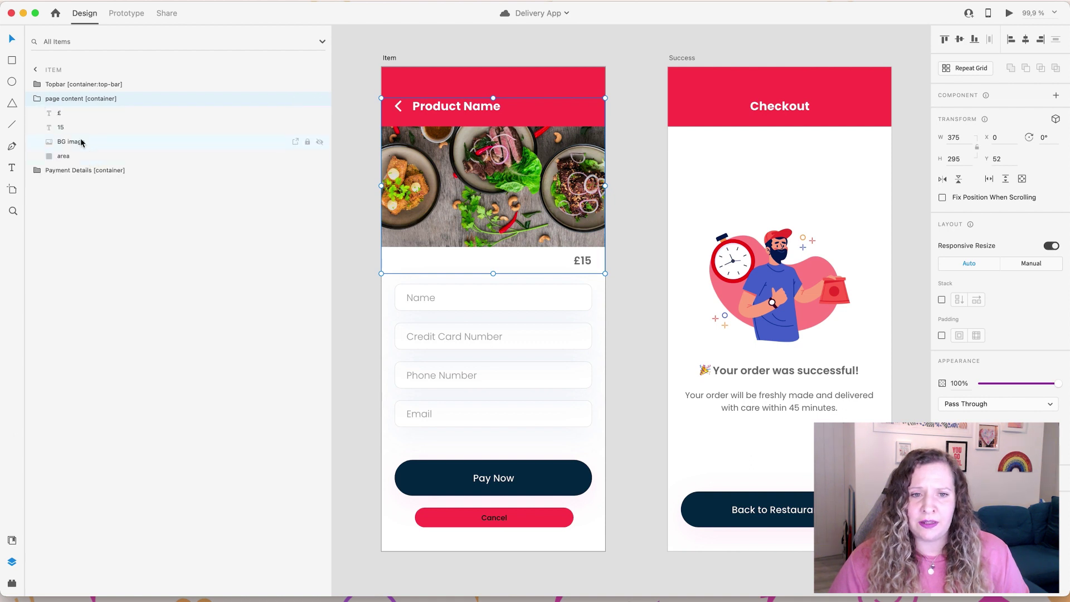
left_click(78, 130)
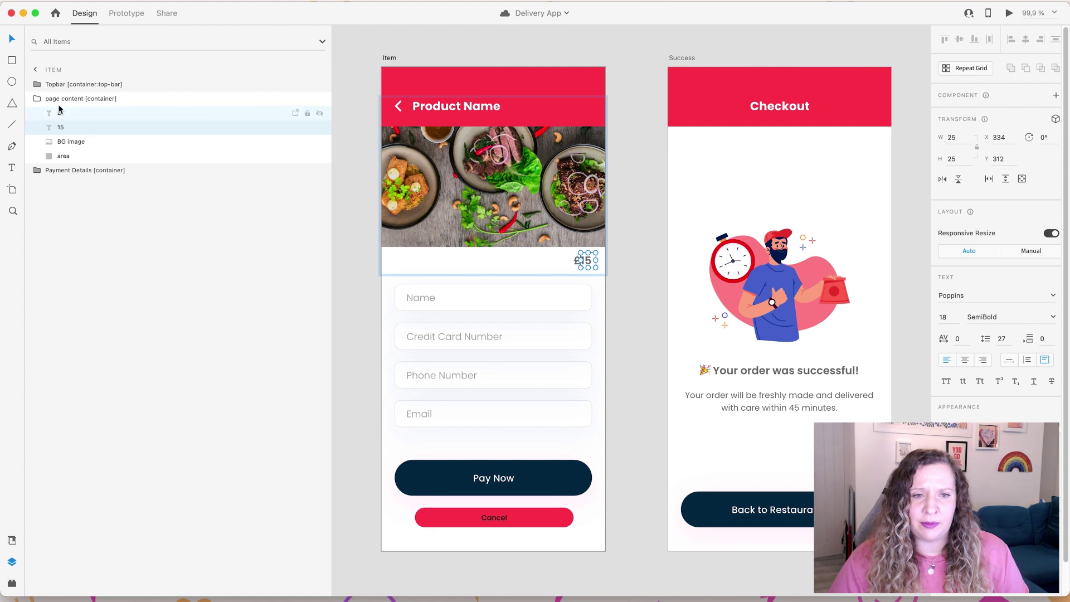
left_click(36, 100)
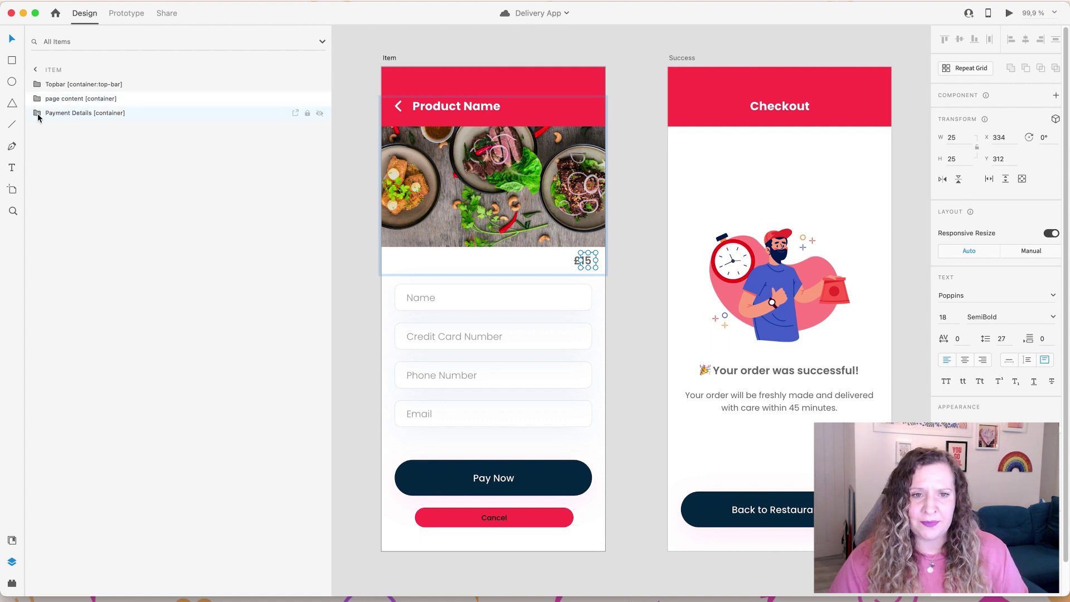
left_click(45, 117)
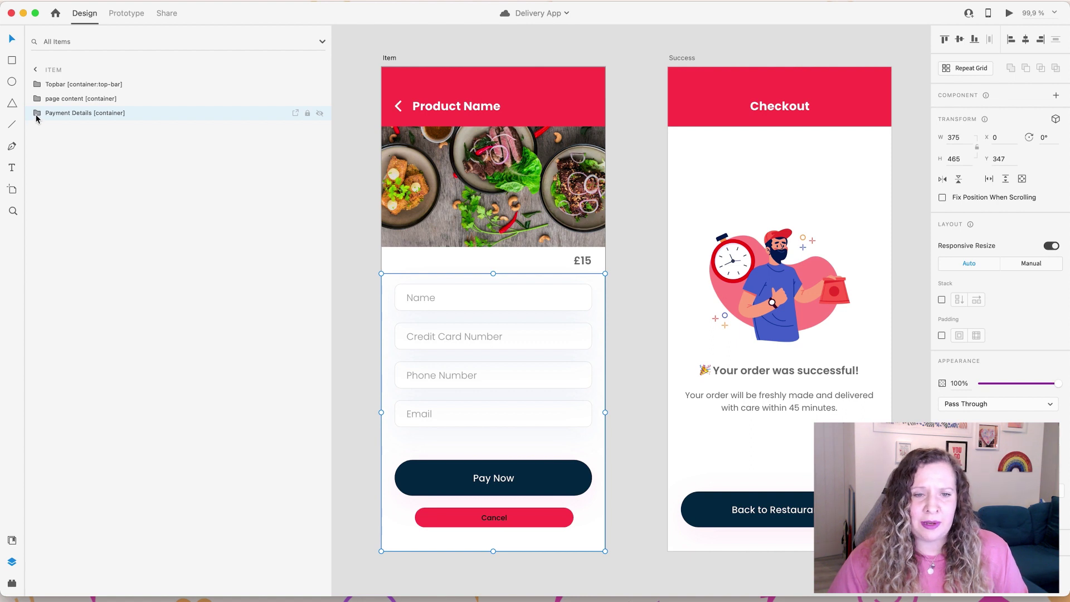
left_click(37, 115)
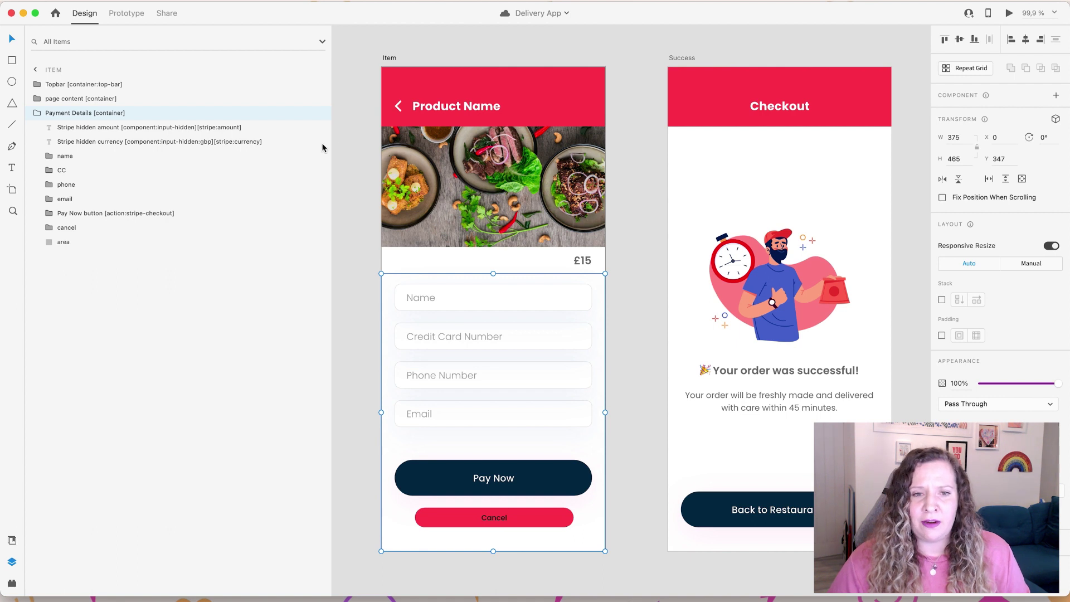
Step: Select the Stripe hidden amount and currency layers together and hide their visible text
left_click(169, 127)
left_click(172, 143, "shift")
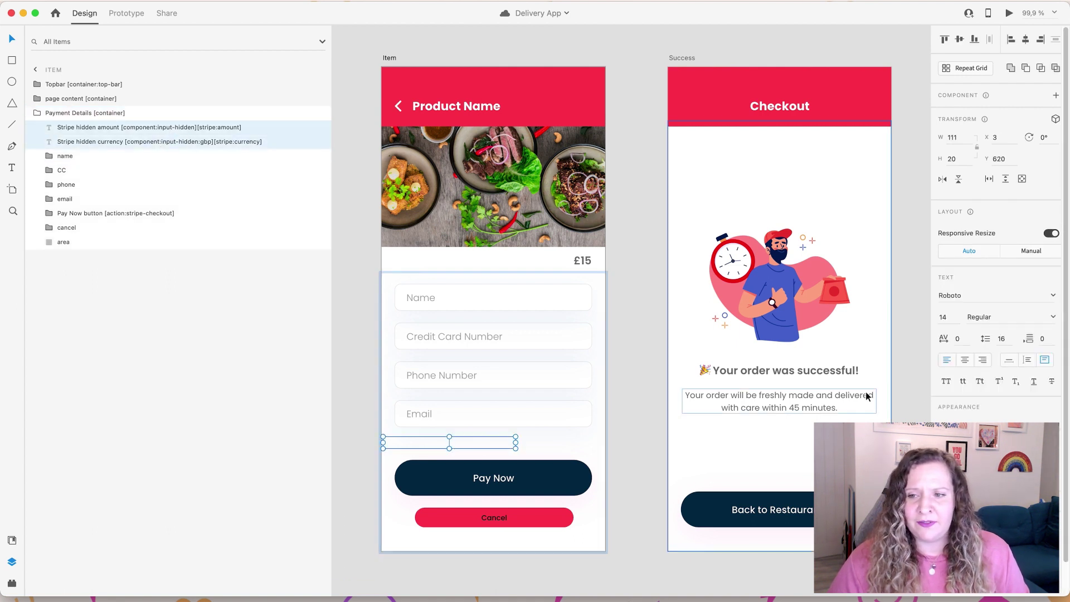
left_click(1031, 419)
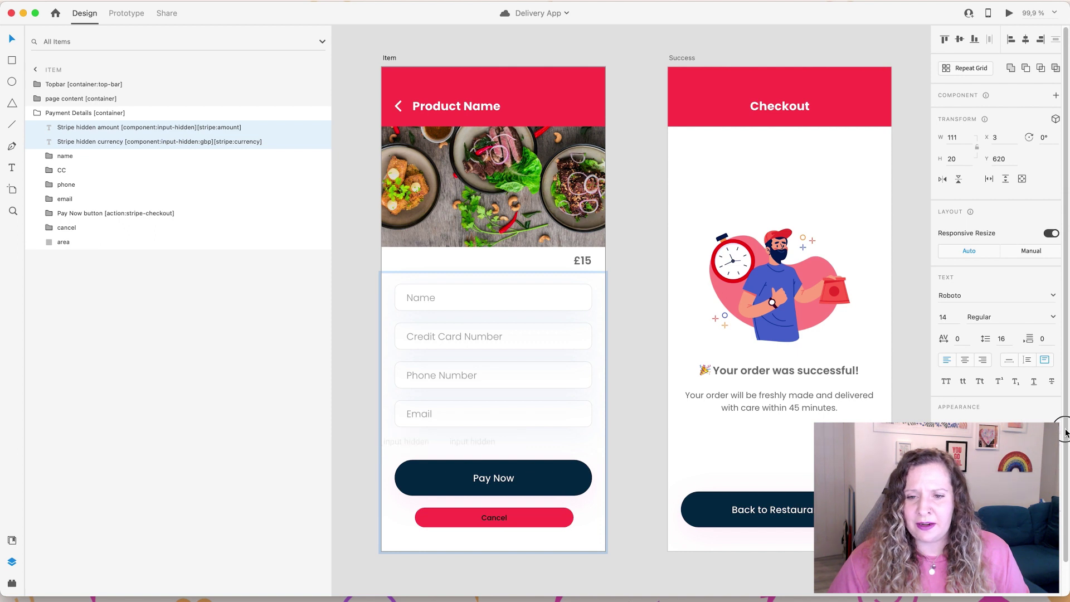
scroll(410, 459, "up", 5)
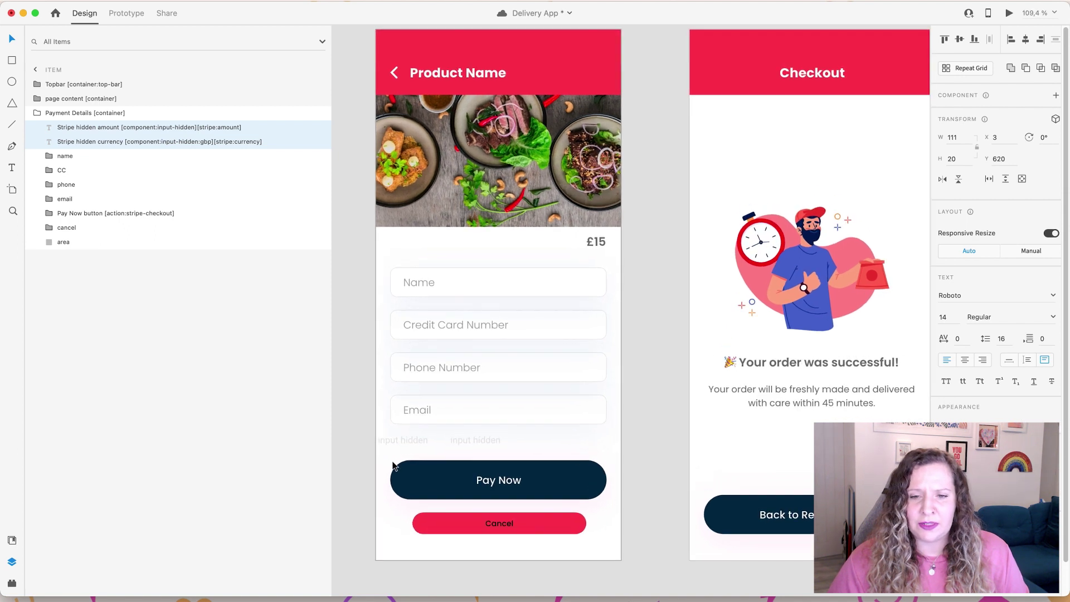
scroll(394, 466, "up", 2)
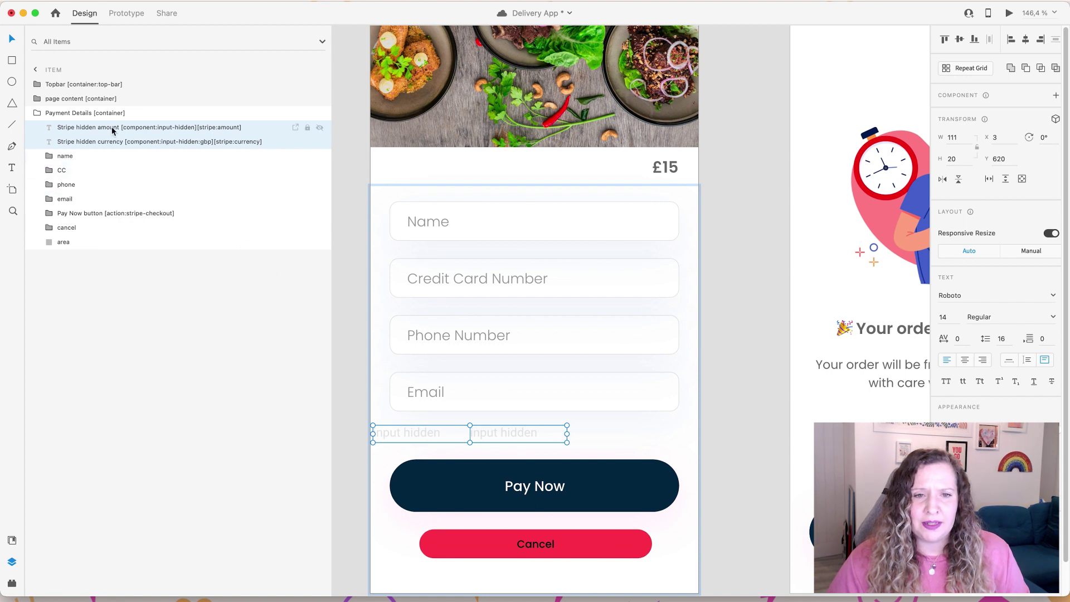
Step: Recheck the hidden Stripe texts, then select the Pay Now checkout button
left_click(137, 130)
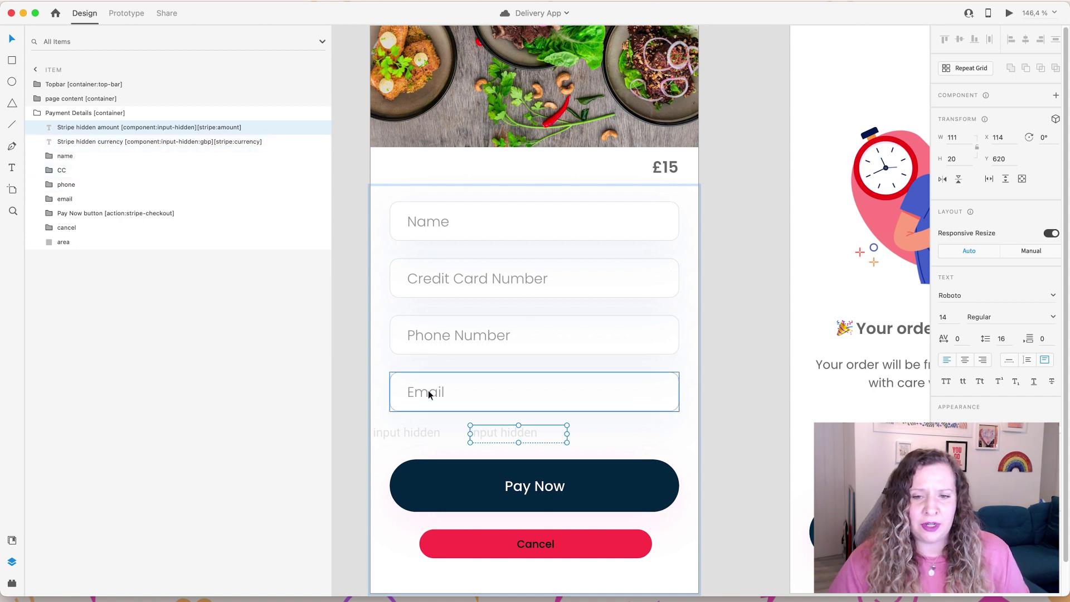
left_click(407, 432, "shift")
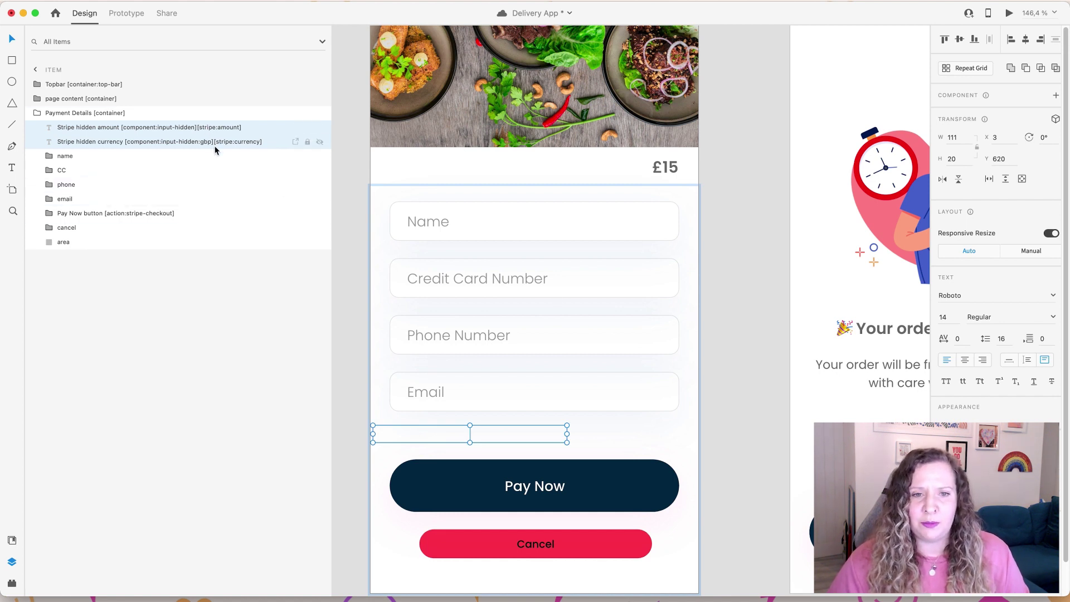
scroll(354, 372, "down", 2)
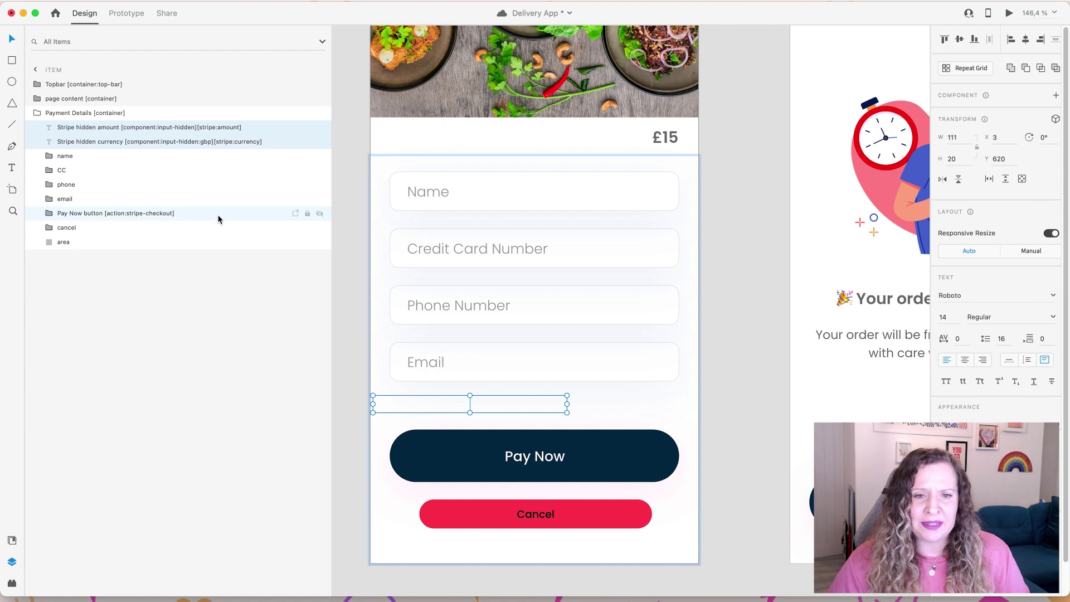
left_click(217, 215)
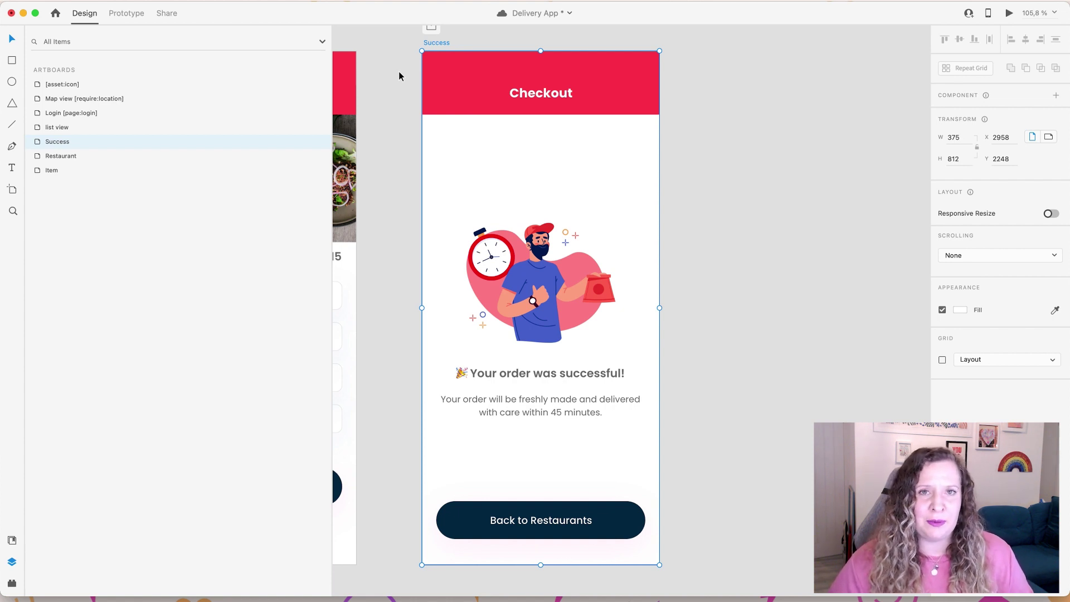
Step: Inspect the Success screen's Topbar, page content and description [flexo] text, then save with Cmd+S
left_click(567, 85)
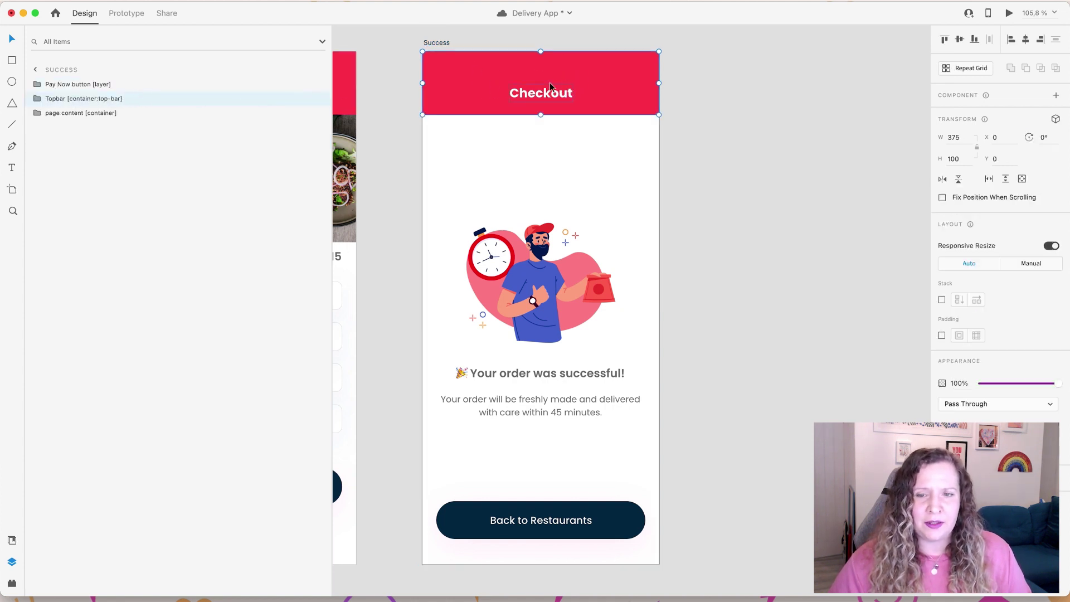
left_click(540, 290)
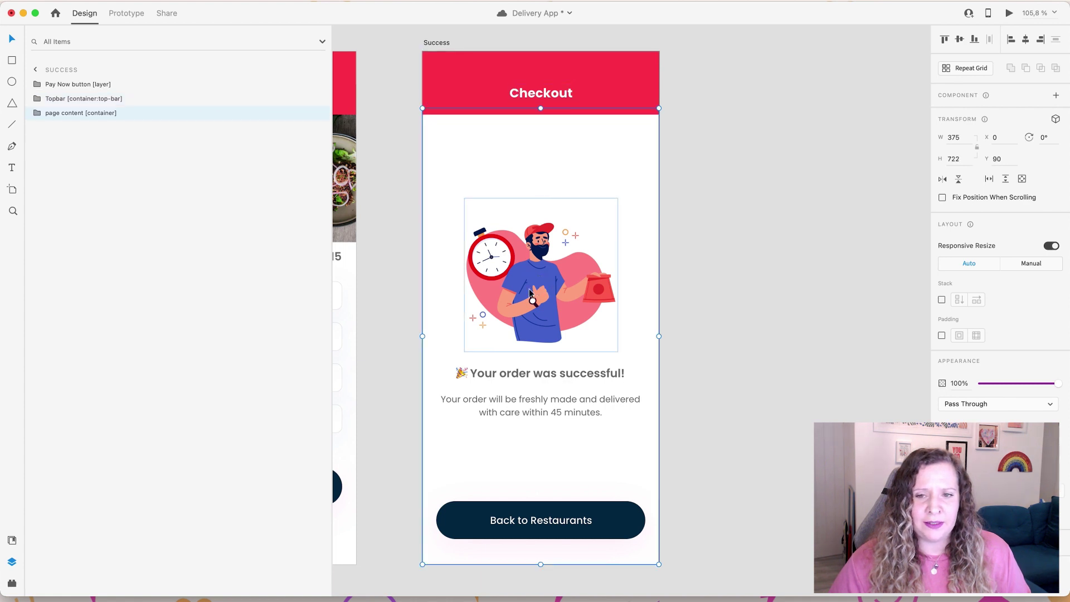
left_click(38, 113)
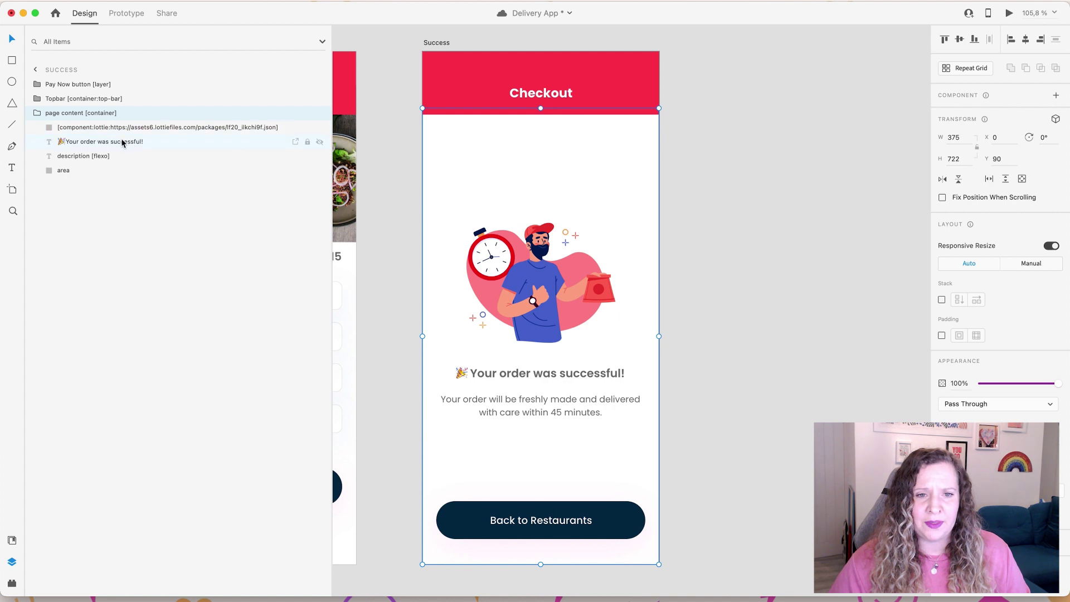
left_click(98, 155)
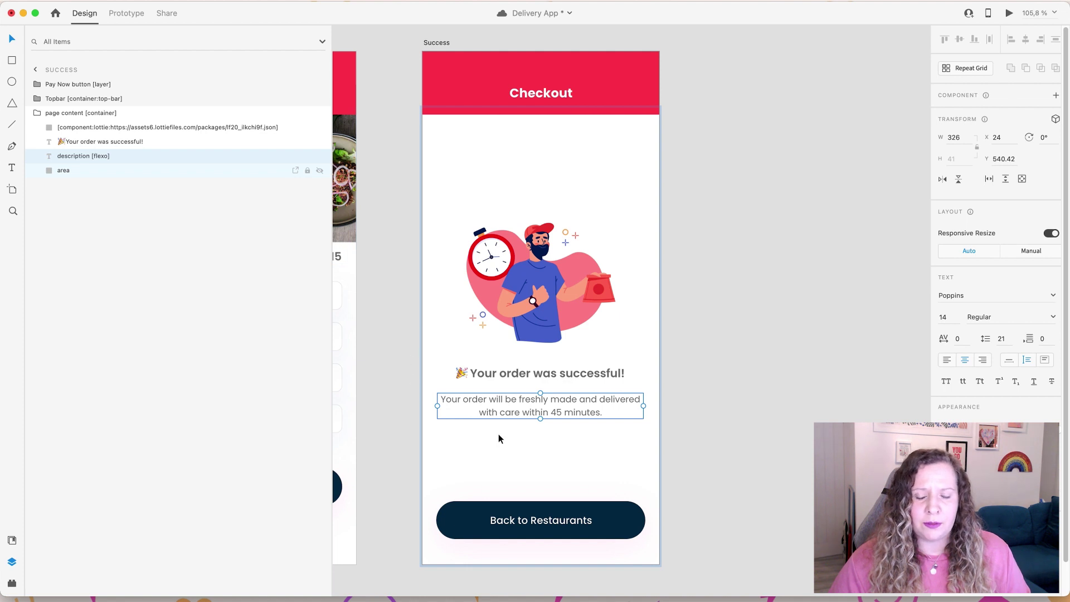
key("super+s")
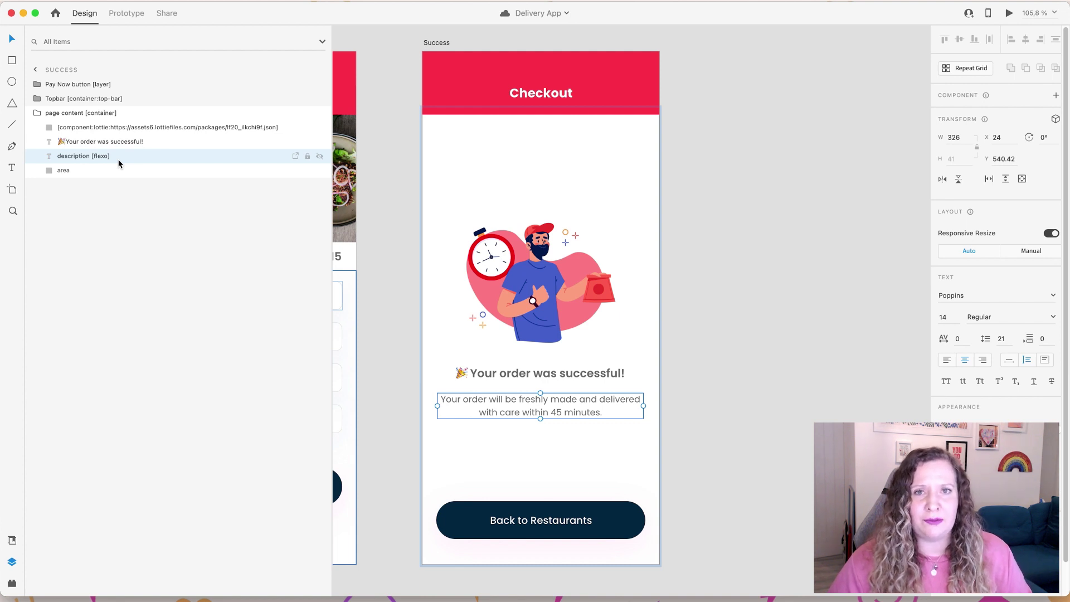
left_click(37, 86)
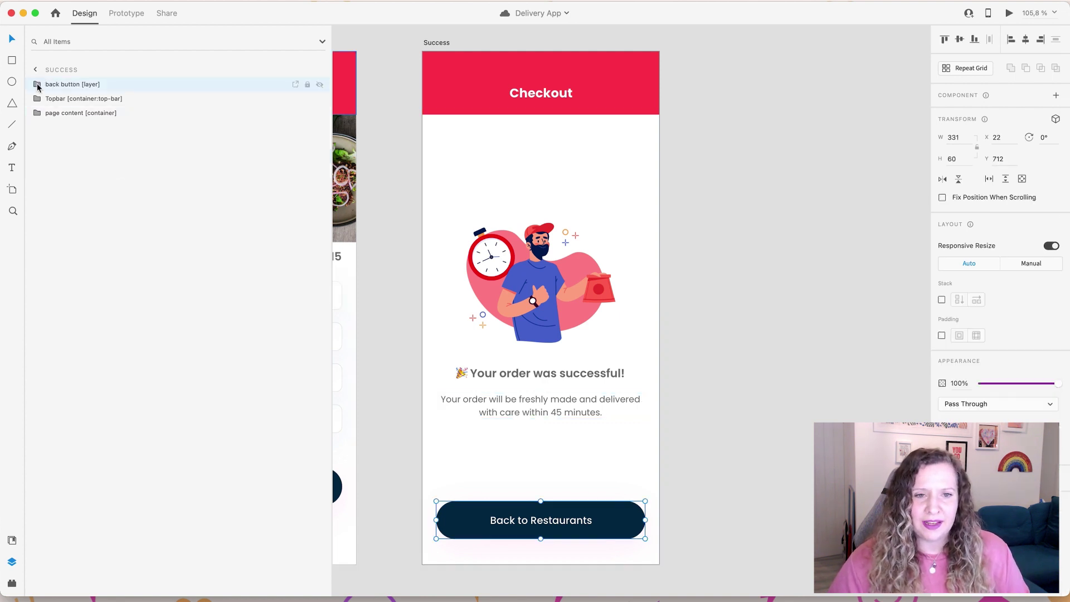
Step: Collapse the back button layer, narrow the Layers panel, and zoom out to show Login through Success
left_click(38, 84)
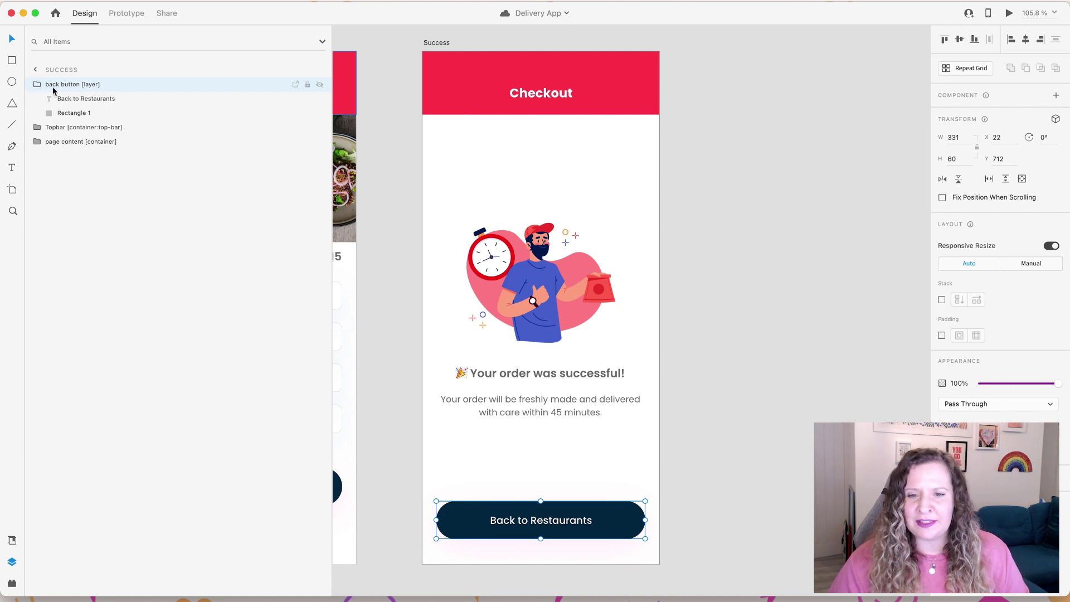
left_click(37, 85)
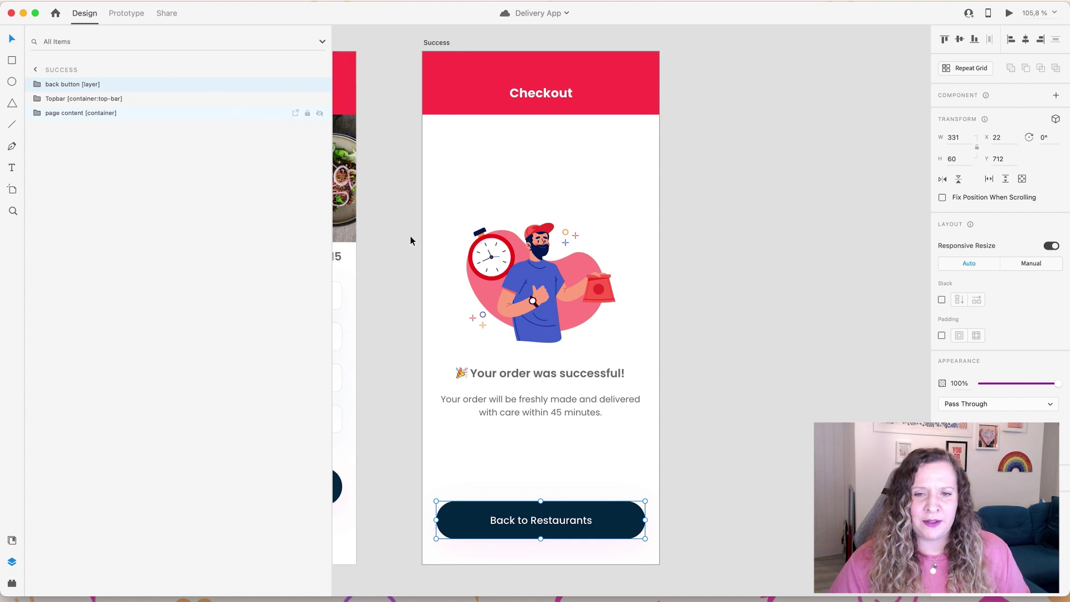
scroll(426, 395, "down", 3)
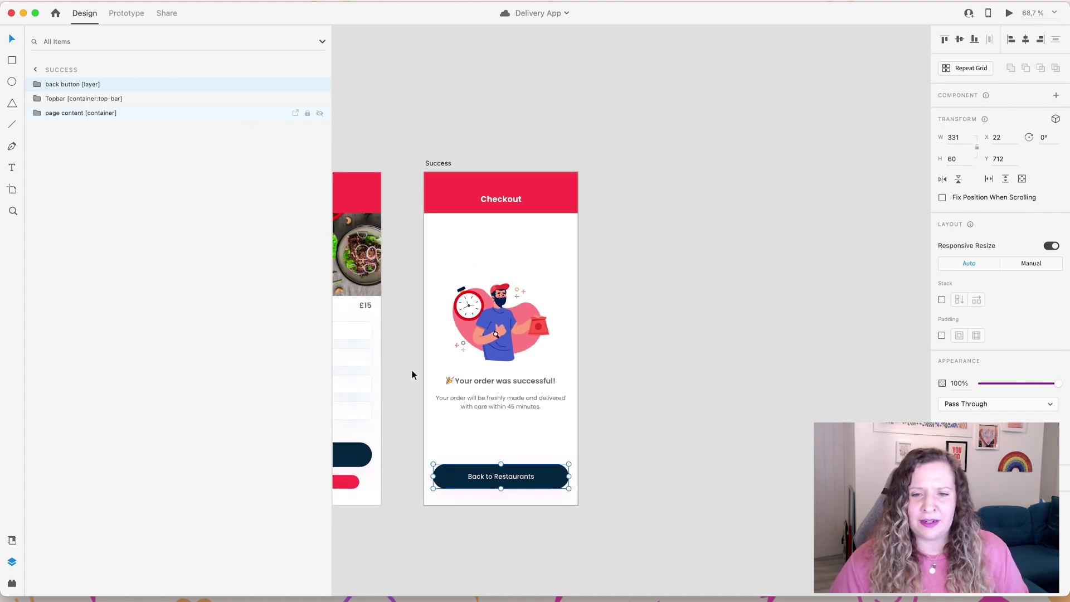
left_click(431, 361)
scroll(431, 361, "down", 3)
left_click_drag(330, 384, 196, 382)
scroll(491, 385, "down", 2)
scroll(491, 380, "down", 2)
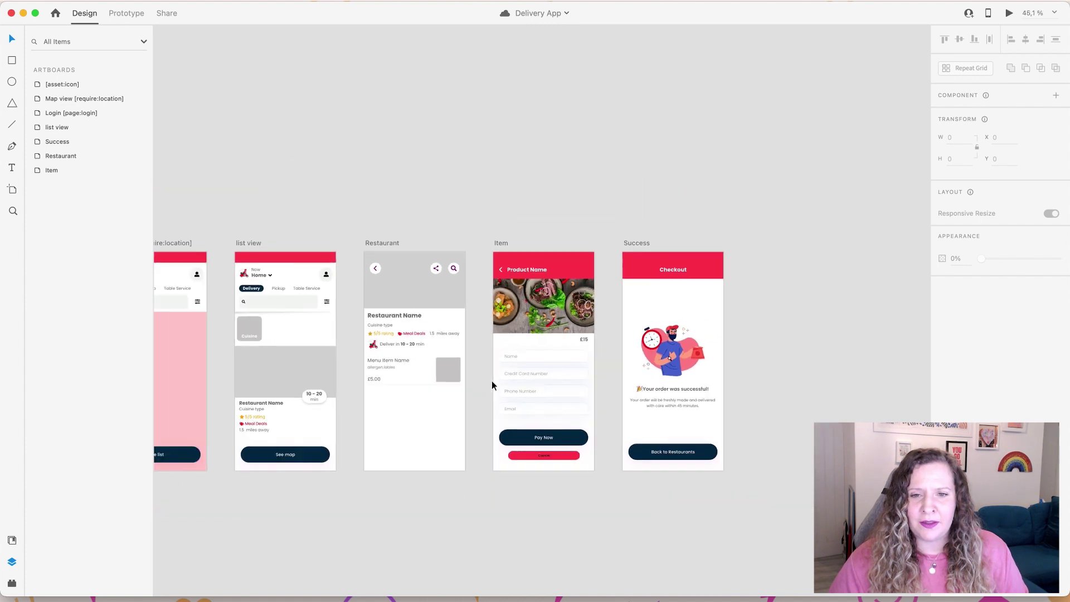
left_click_drag(418, 232, 522, 155)
scroll(560, 180, "left", 2)
scroll(557, 182, "down", 1)
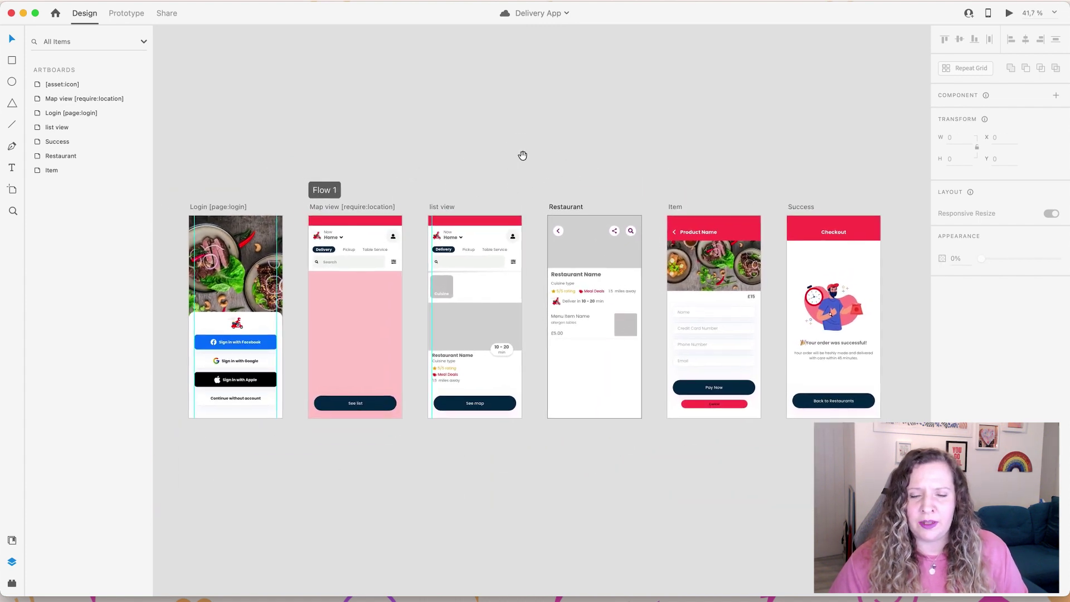
Step: In Prototype mode, check the prototype links on the Login and Map view screens
left_click(135, 16)
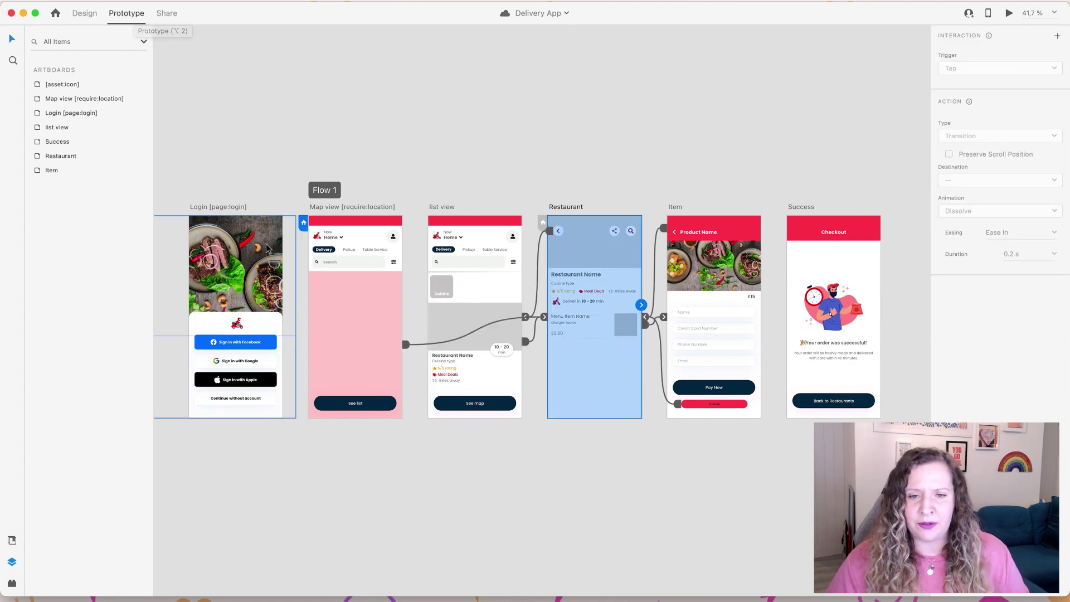
scroll(316, 220, "up", 2)
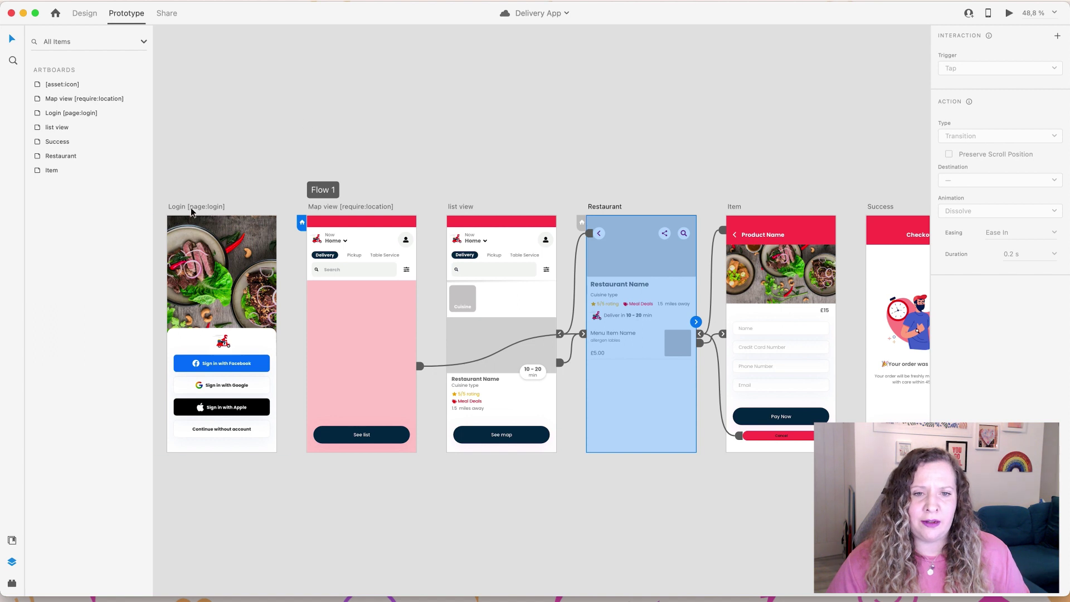
left_click(221, 207)
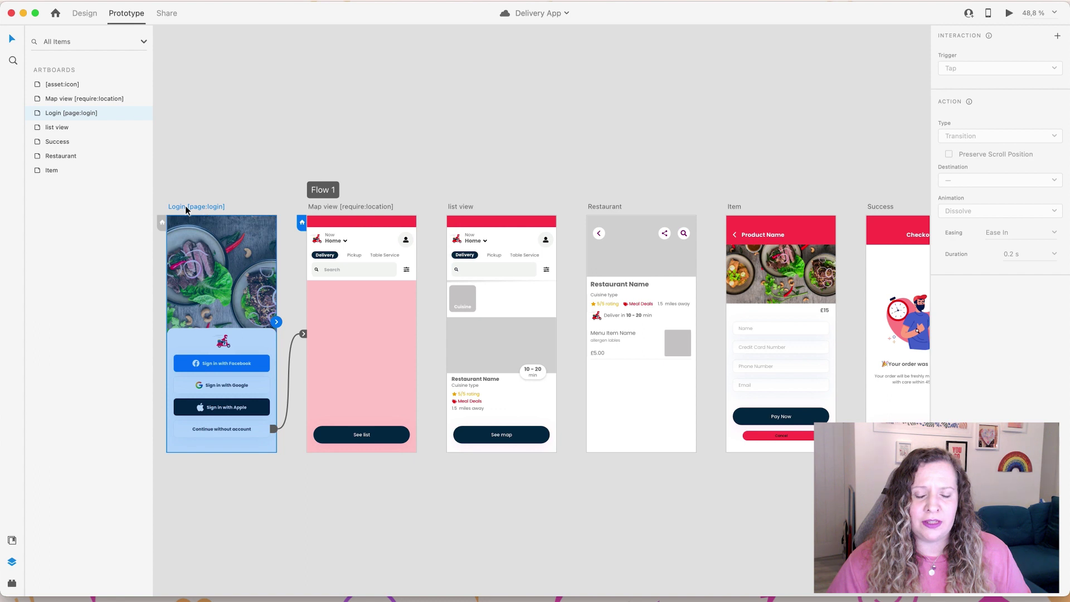
left_click(303, 230)
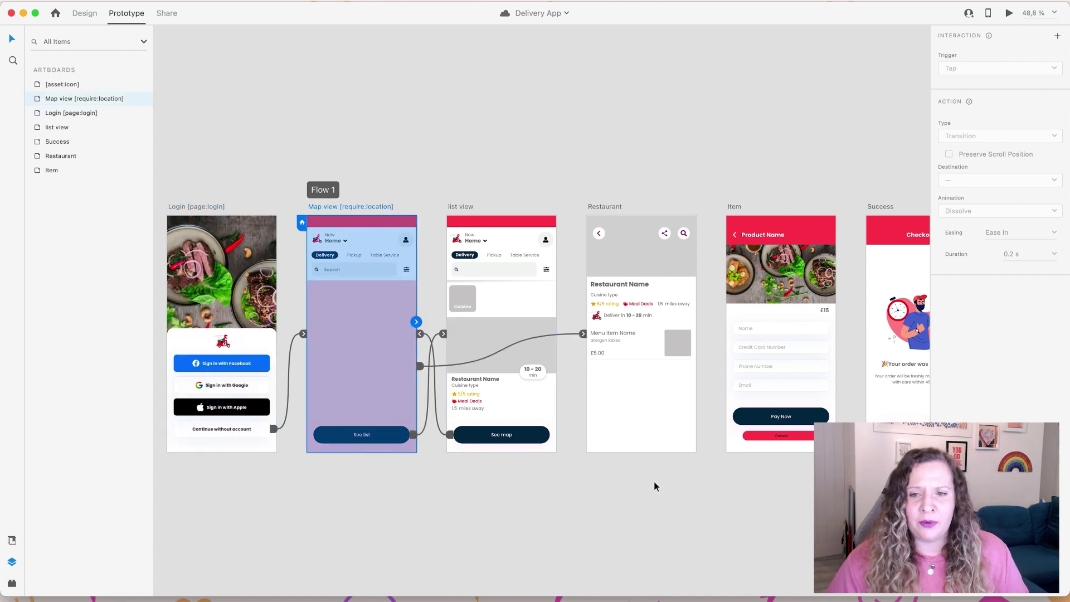
Step: Check the See list, See map, Restaurant card, menu item and Success links, then launch Bravo Studio
left_click_drag(695, 511, 597, 493)
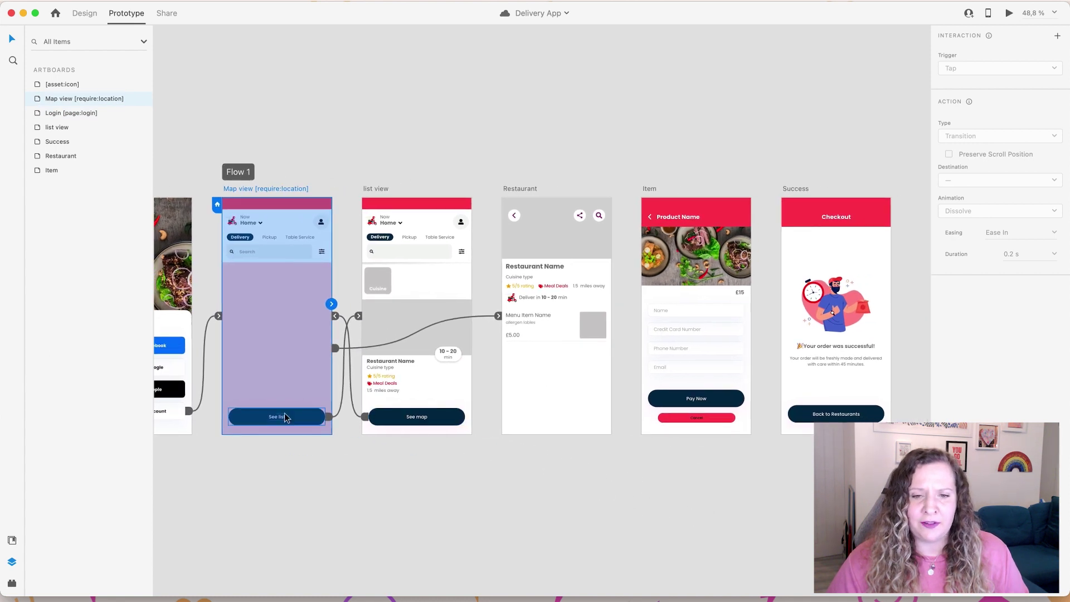
left_click(285, 417)
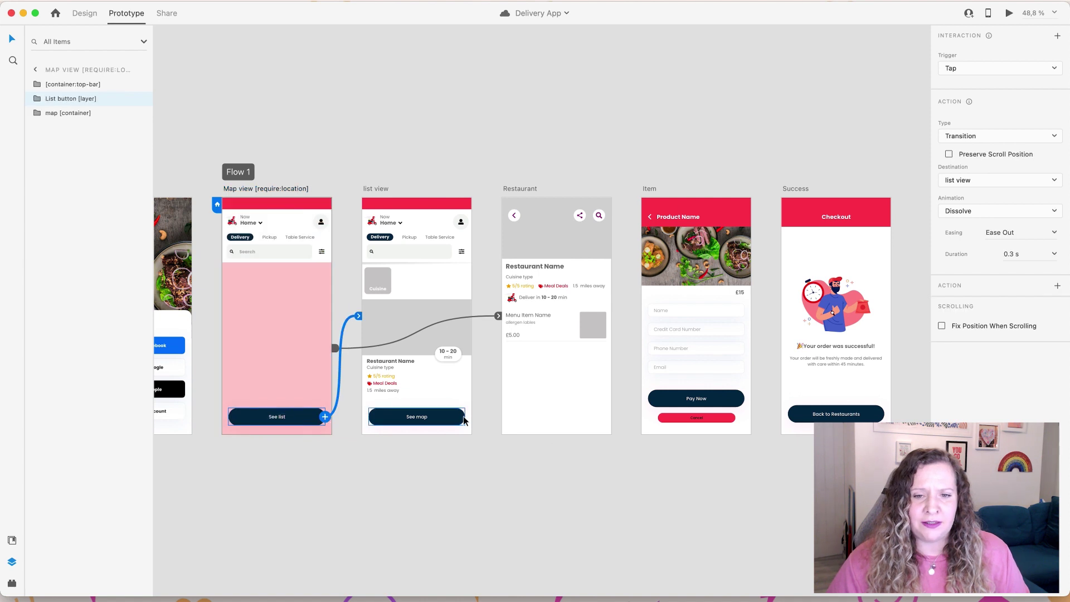
left_click(427, 419)
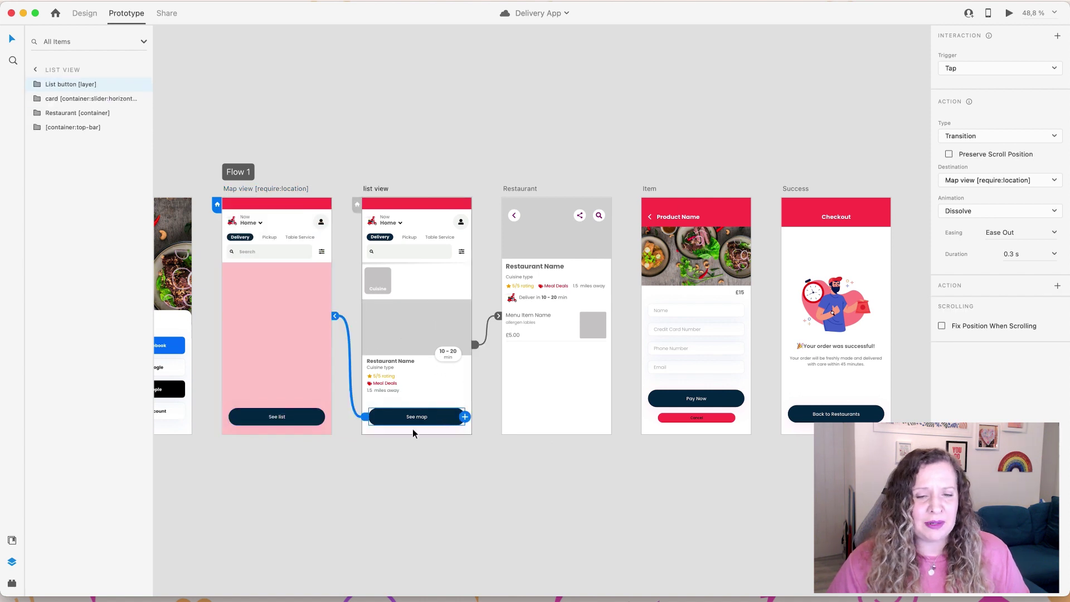
left_click(413, 337)
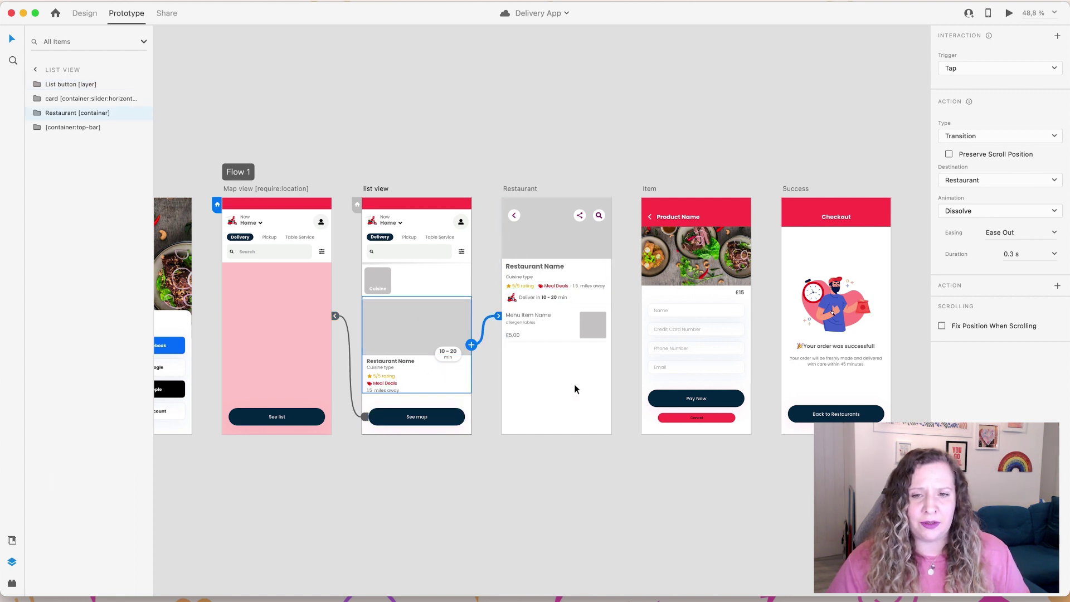
left_click(584, 327)
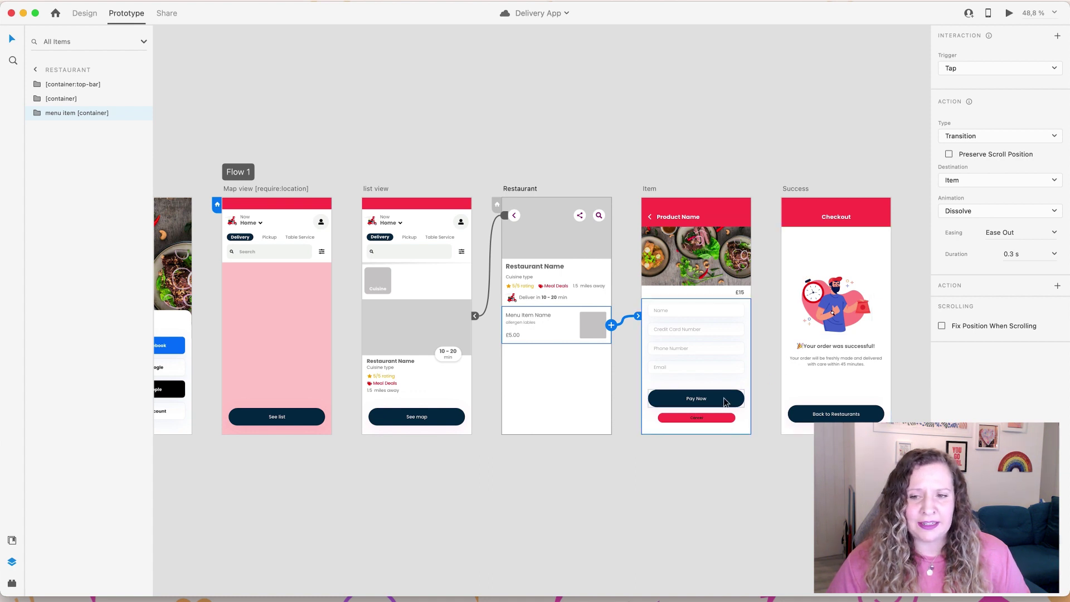
left_click(794, 188)
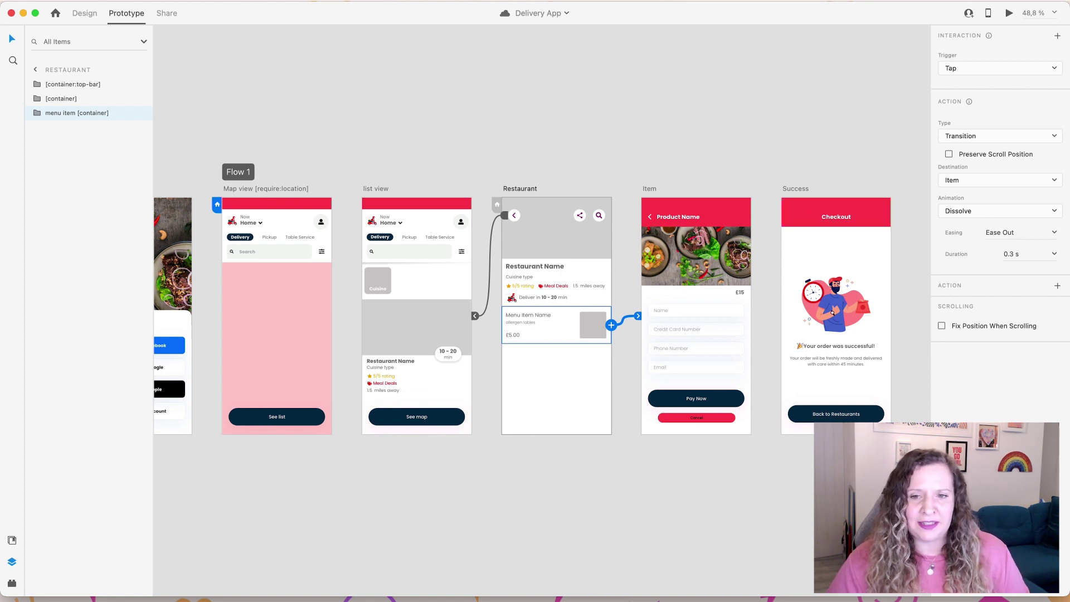
left_click(11, 582)
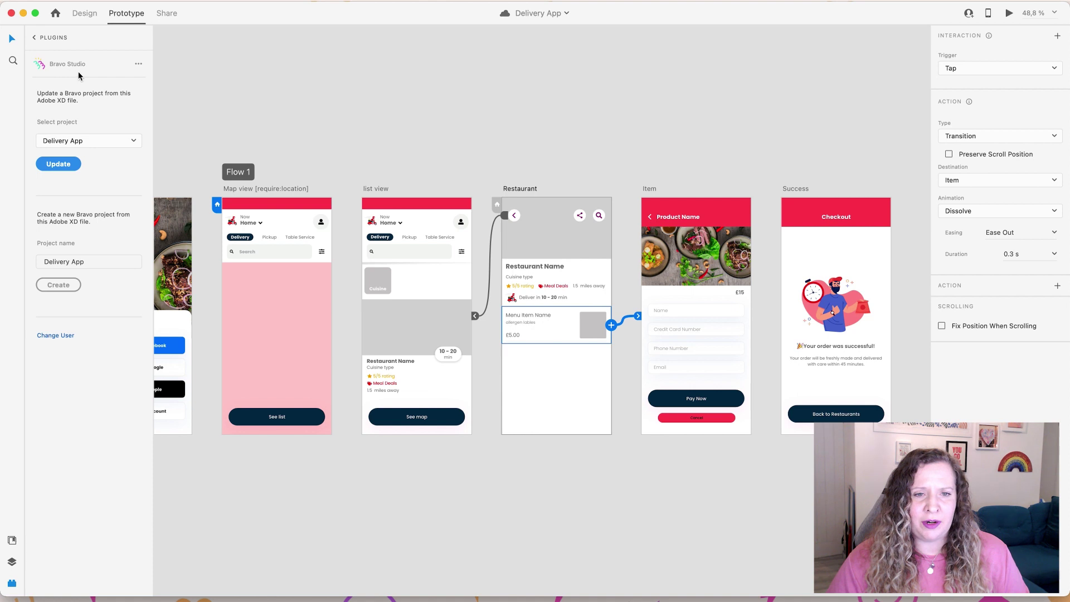
Step: Update the existing Delivery App Bravo project with the current design
left_click(69, 170)
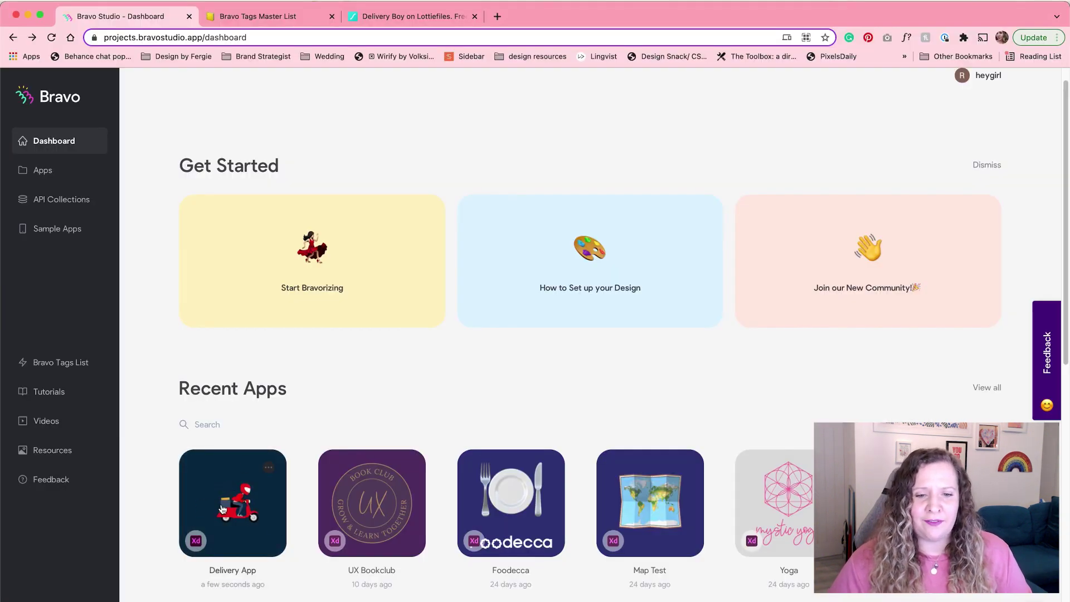
Step: Open the Delivery App card under Recent Apps to view its Screens page
left_click(222, 510)
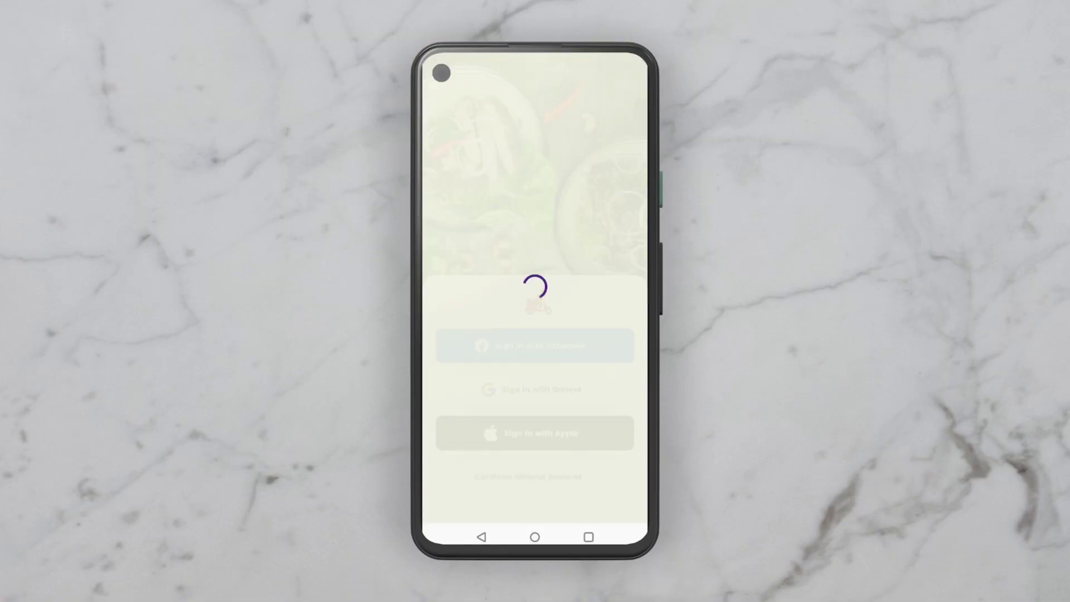
Step: Try the Sign in with Google page, then back out of it to the login screen
left_click(601, 192)
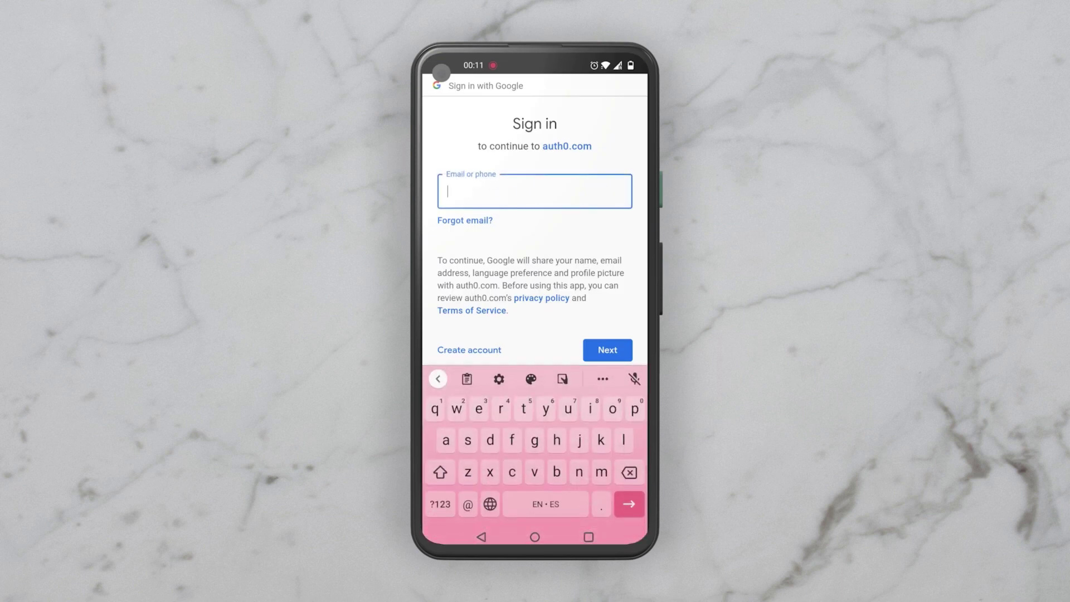
left_click(481, 537)
left_click(481, 537)
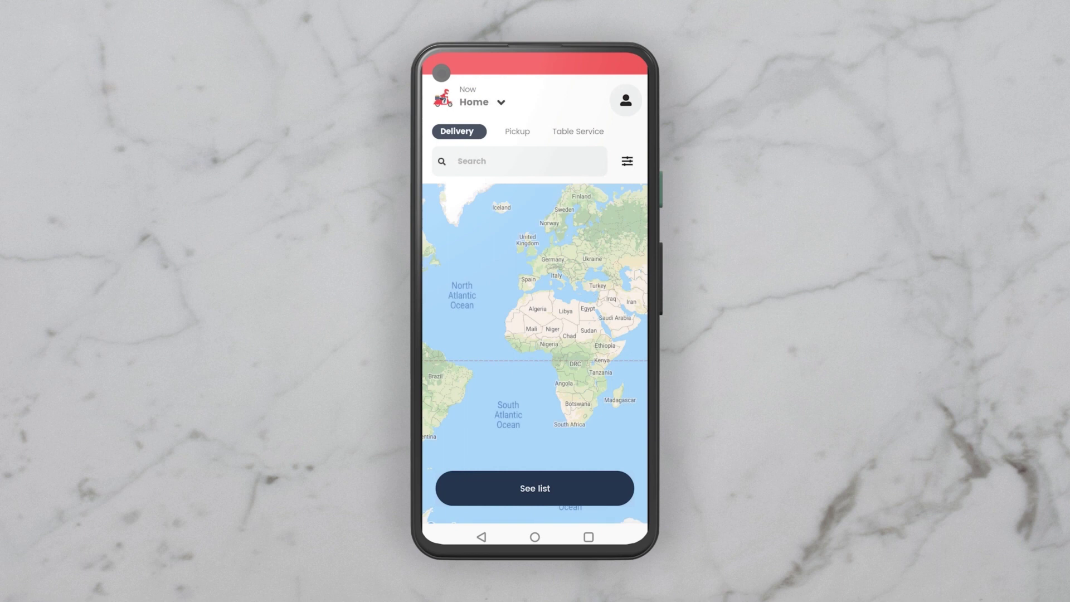
Step: Toggle between the restaurant list and map, then open the restaurant and a menu item
left_click(553, 490)
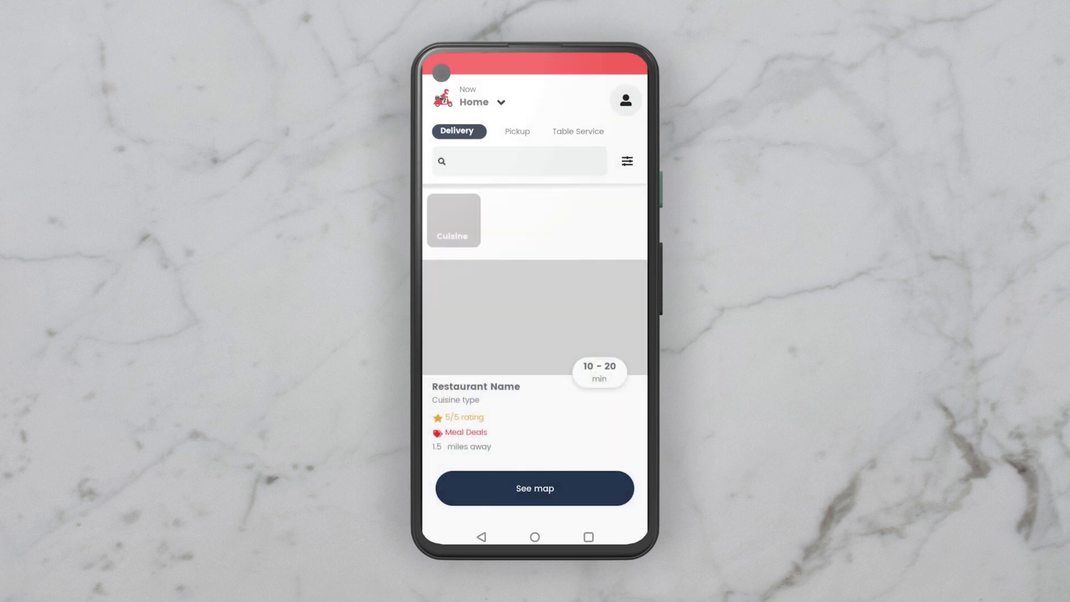
left_click(567, 492)
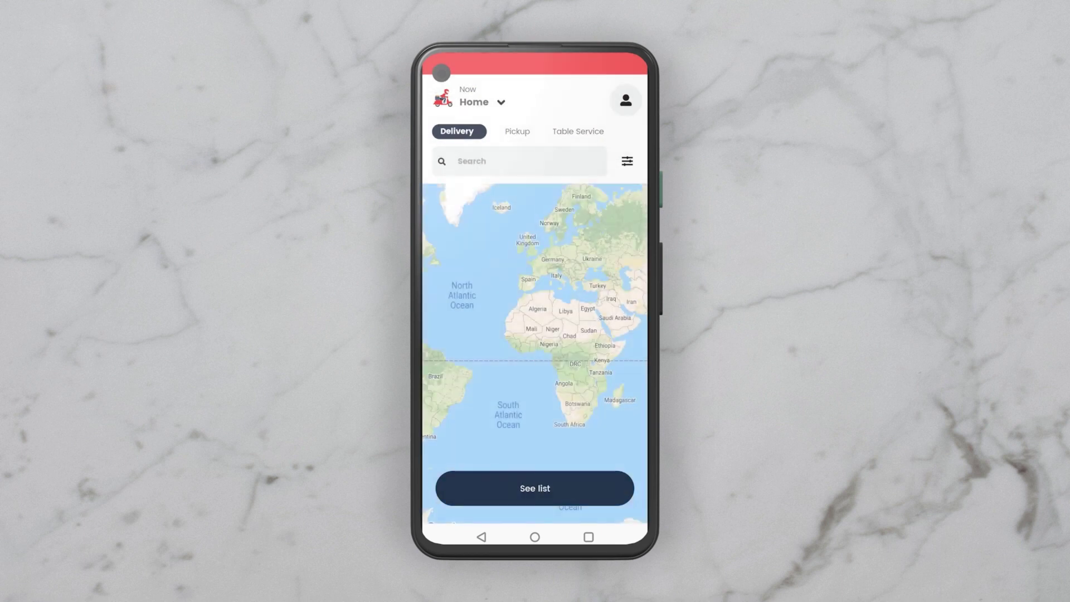
left_click(557, 490)
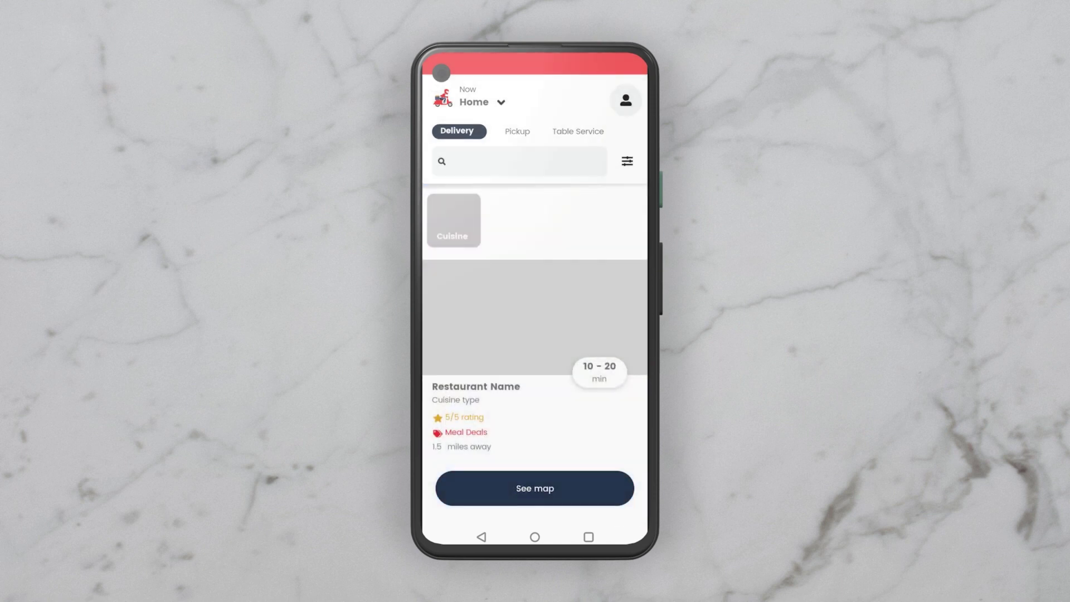
left_click(604, 335)
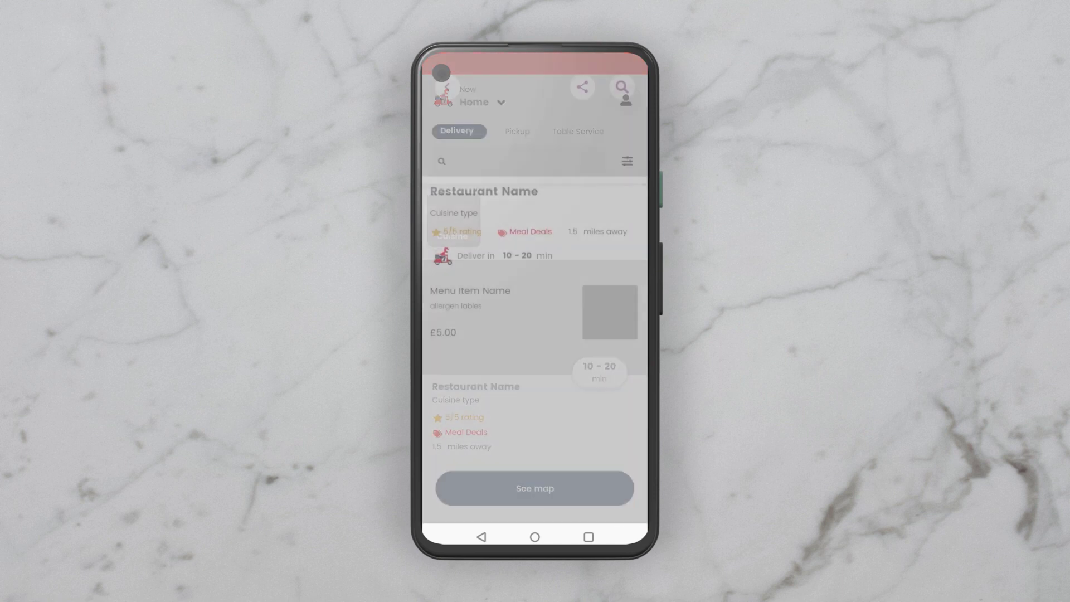
left_click(619, 316)
Step: Fill the checkout form's name, card details and postcode with test data
left_click(570, 314)
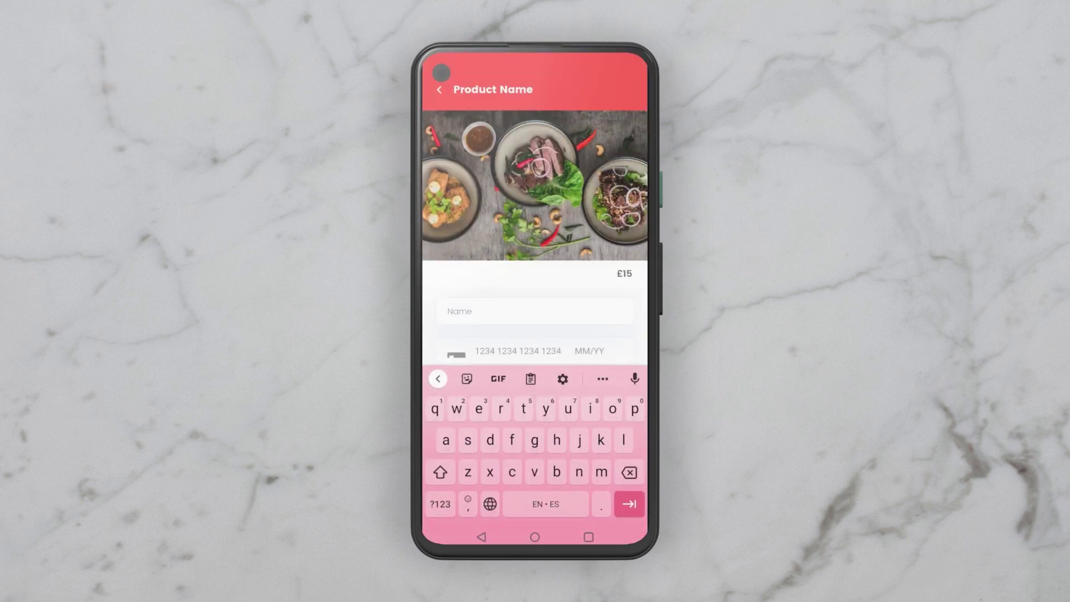
type("fake card")
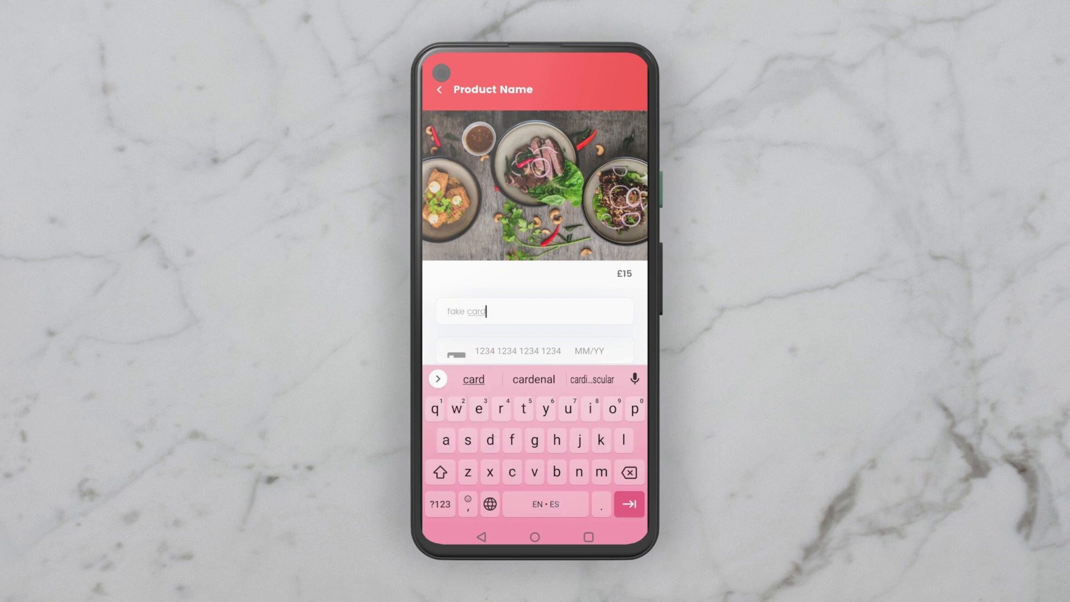
left_click(629, 504)
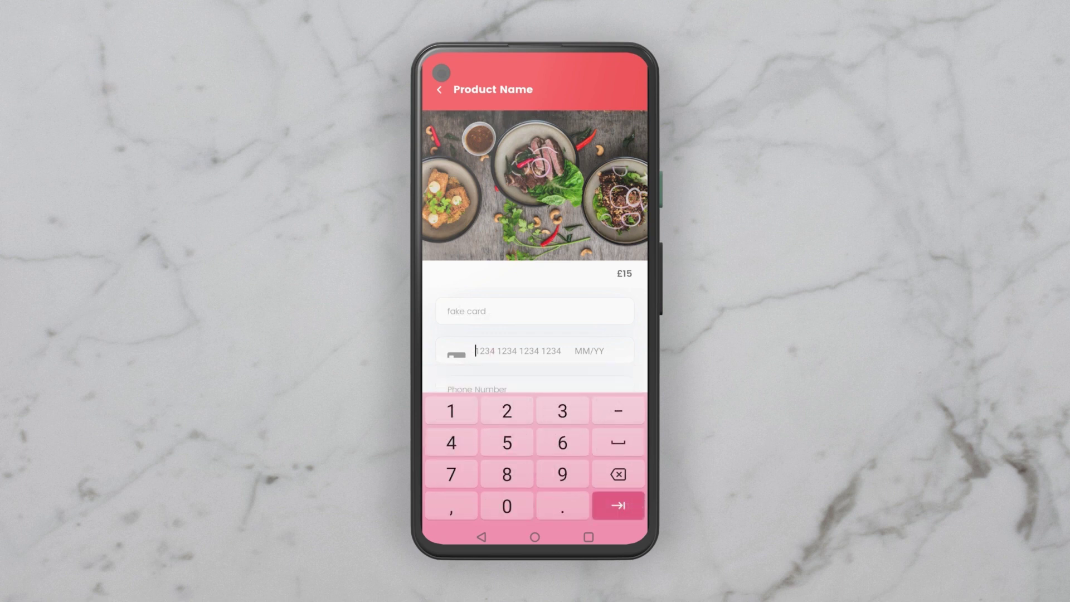
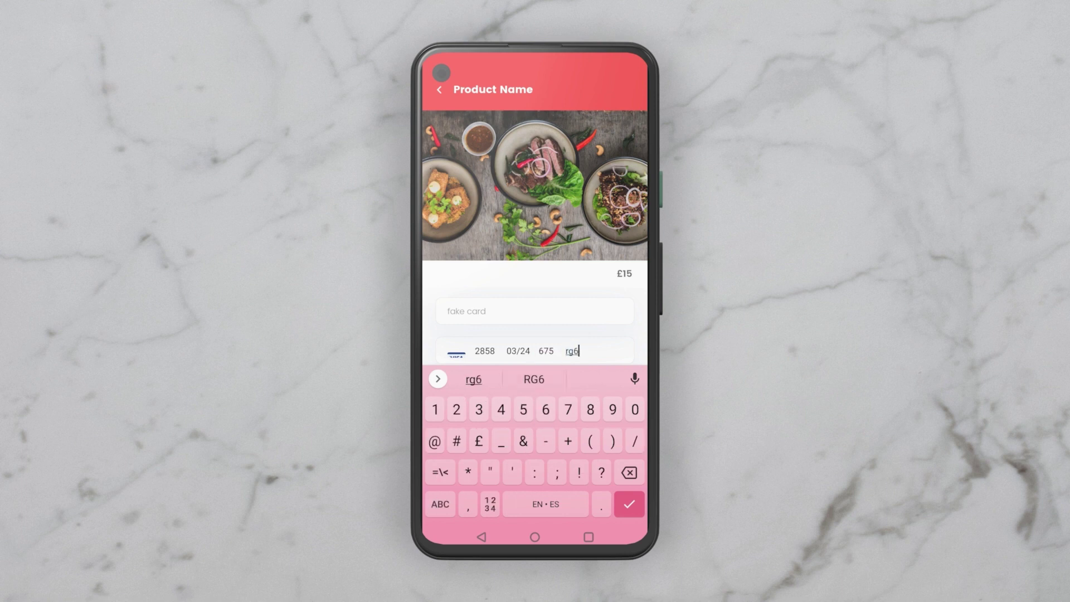
left_click(534, 379)
type("3BS")
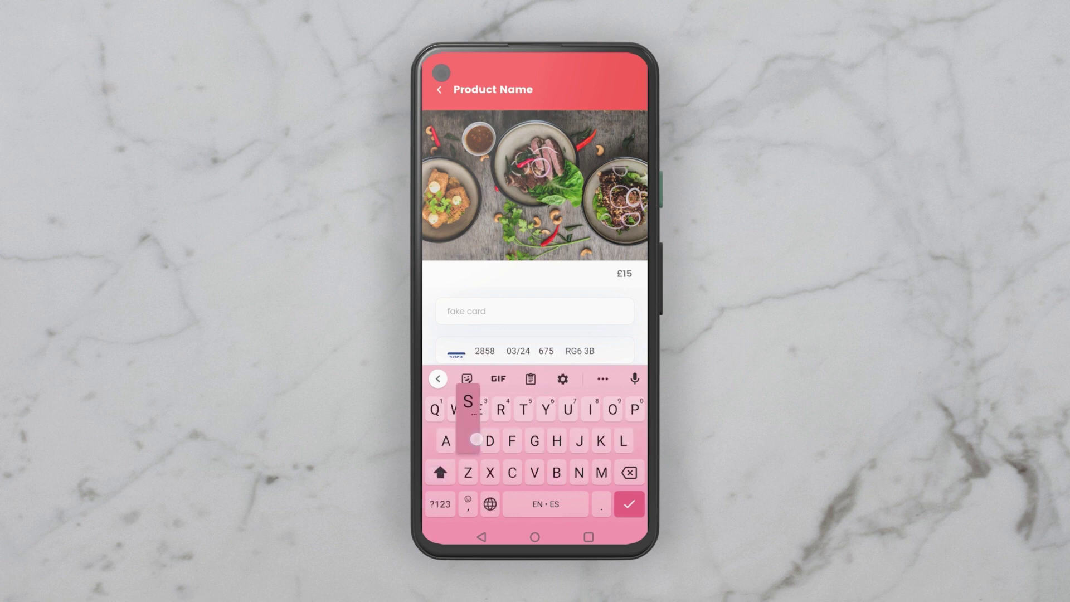
left_click(629, 504)
Step: Add a test phone number and email, pay for the order, then go back to restaurants
left_click(478, 386)
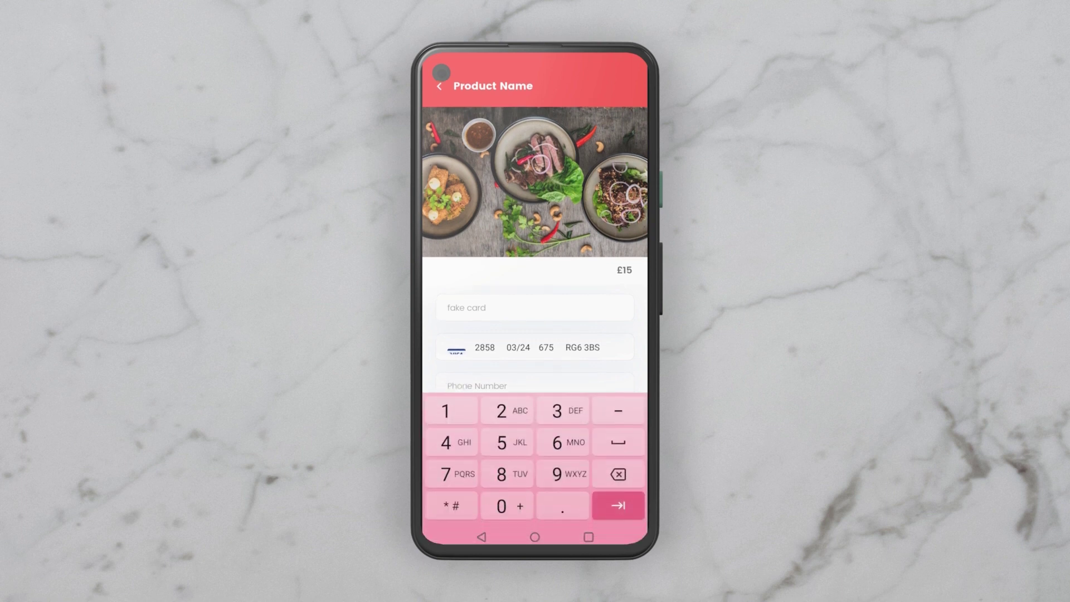
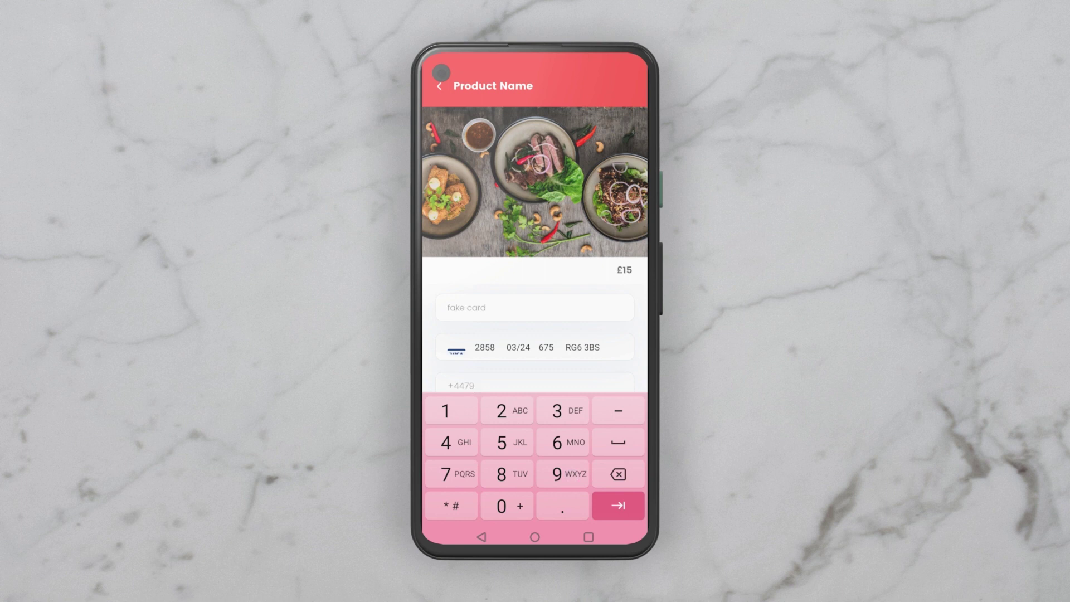
key("Tab")
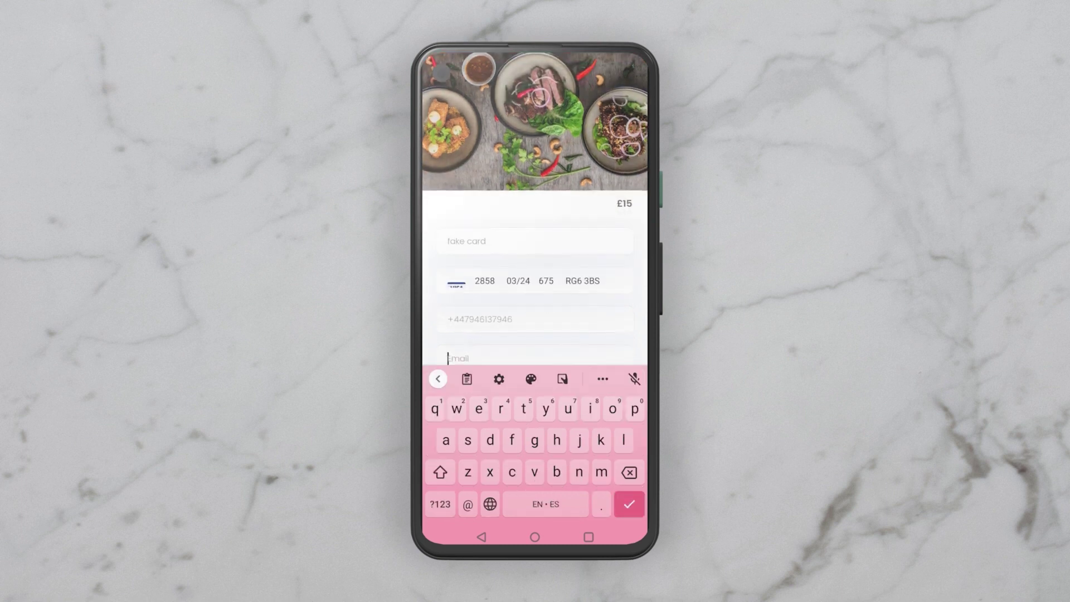
type("test")
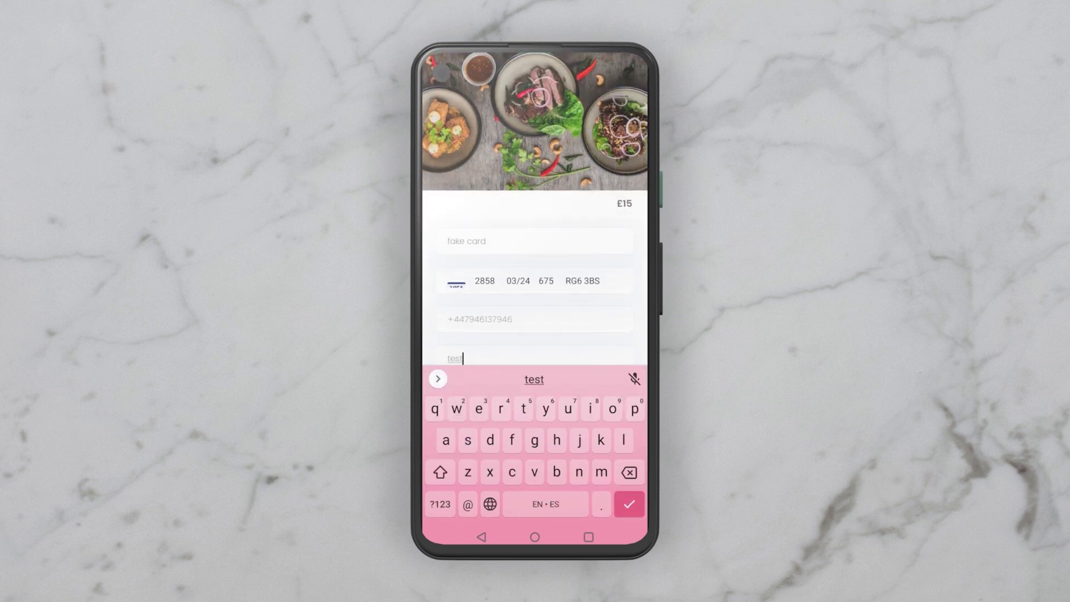
type("@mail.com")
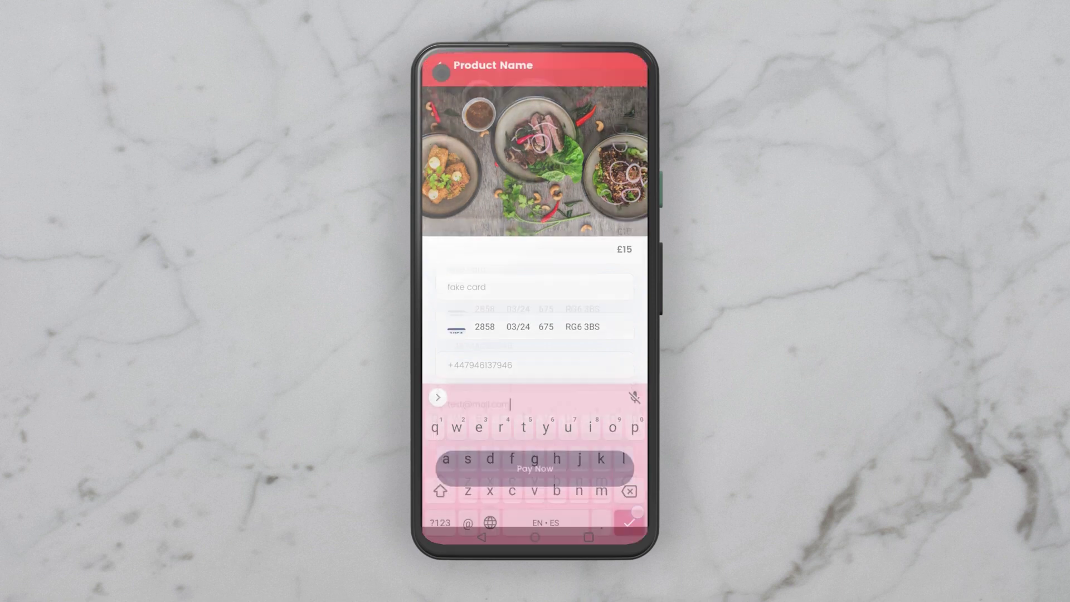
left_click(572, 489)
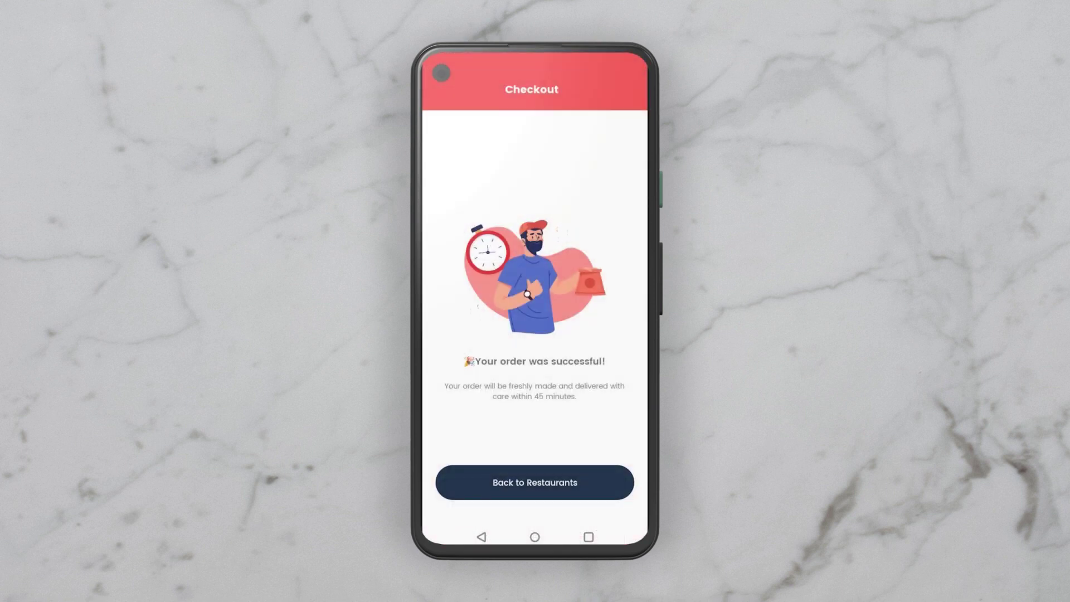
left_click(560, 480)
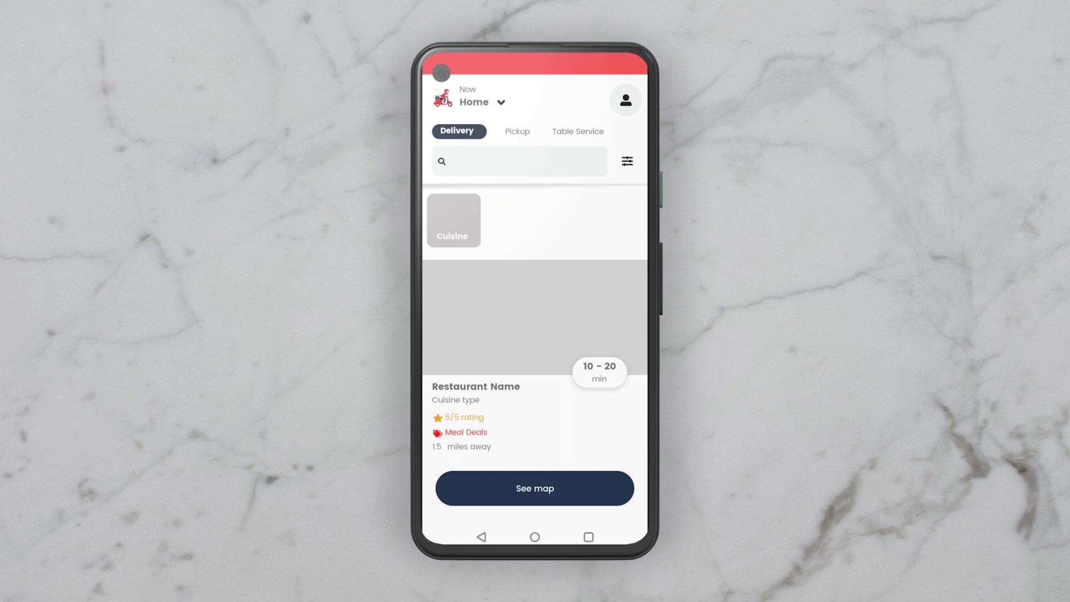